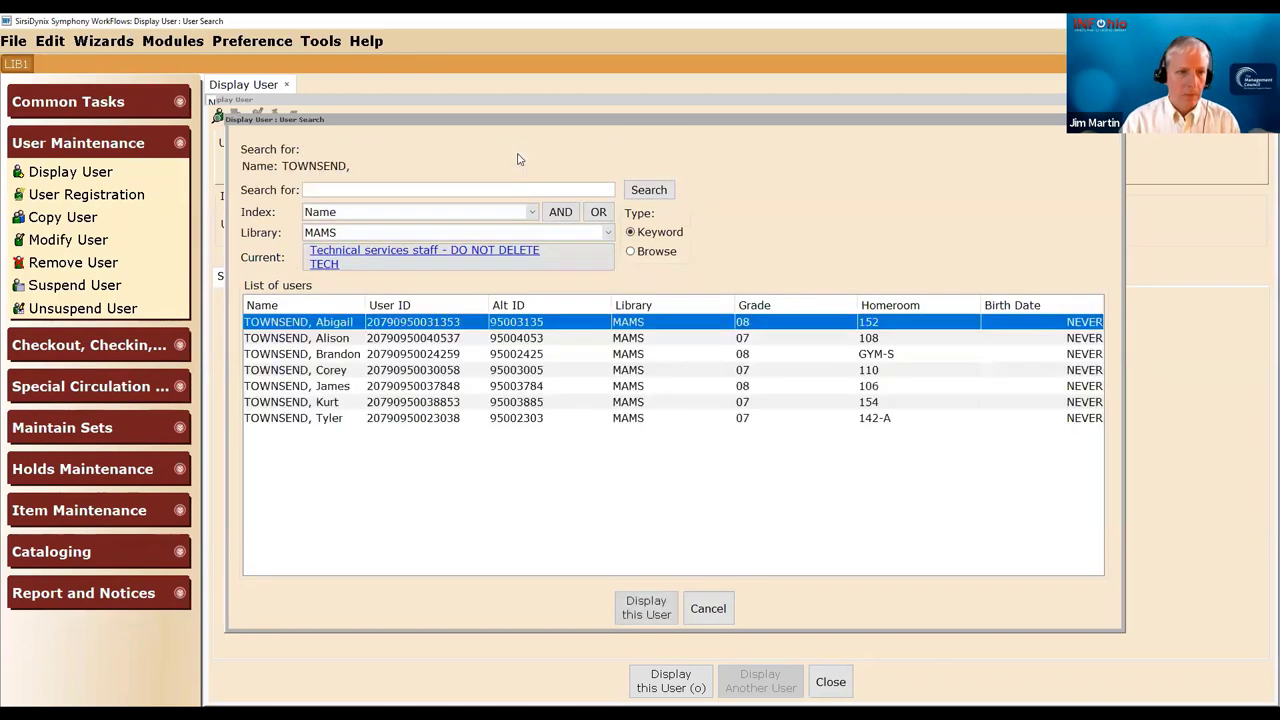
- Open the student's user record, check its Chromebook charge history, then close the record
click(275, 418)
double_click(275, 418)
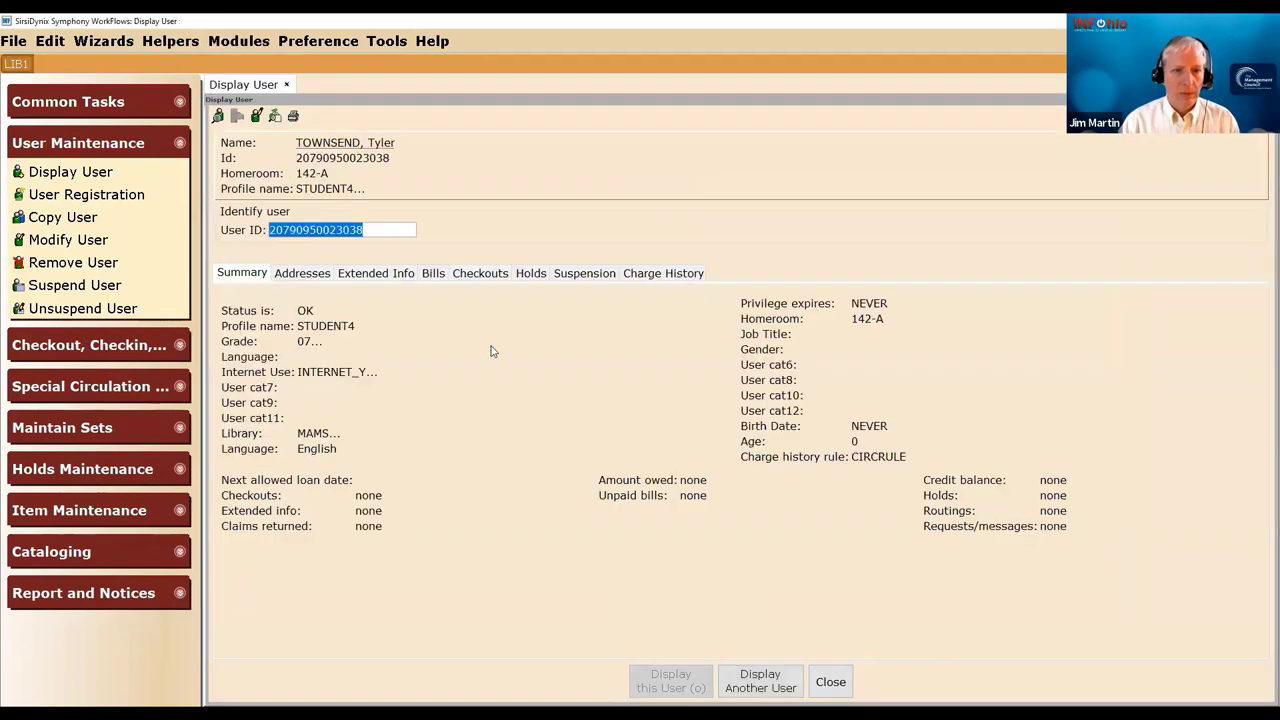
click(651, 275)
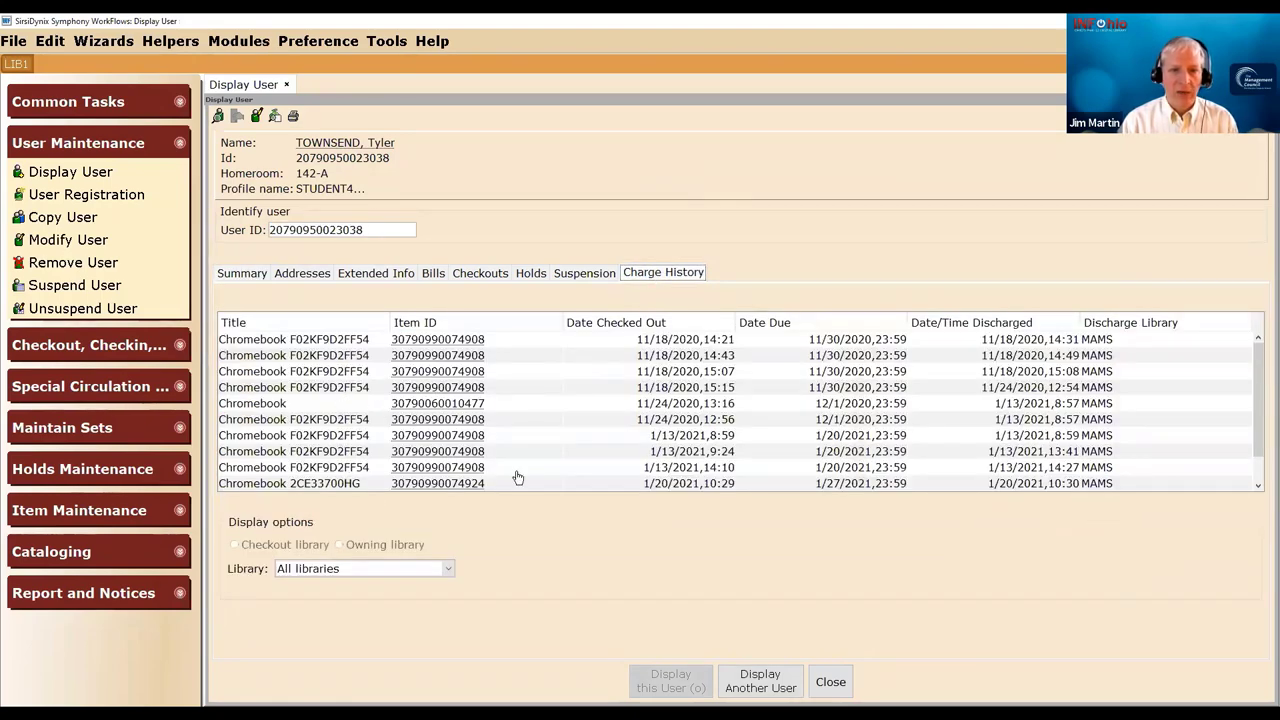
click(828, 679)
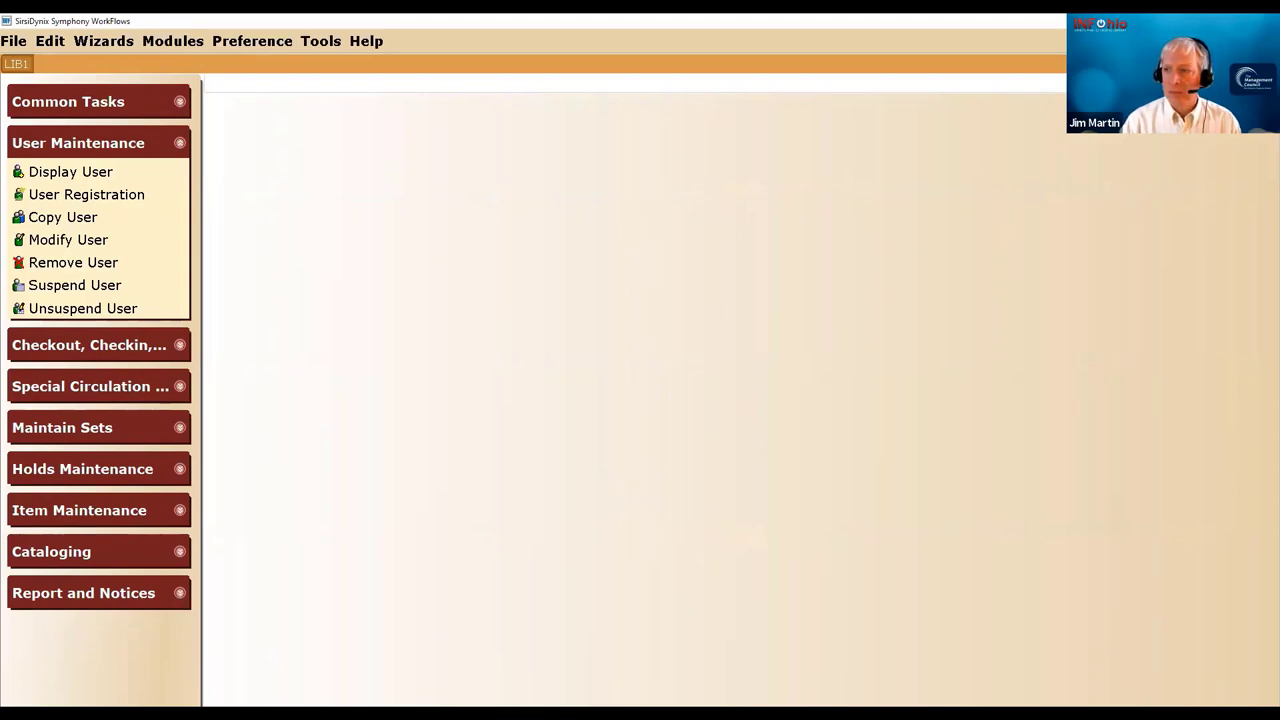
- In BLUEcloud Circulation, find the student by surname search and open their patron record
key(alt+Tab)
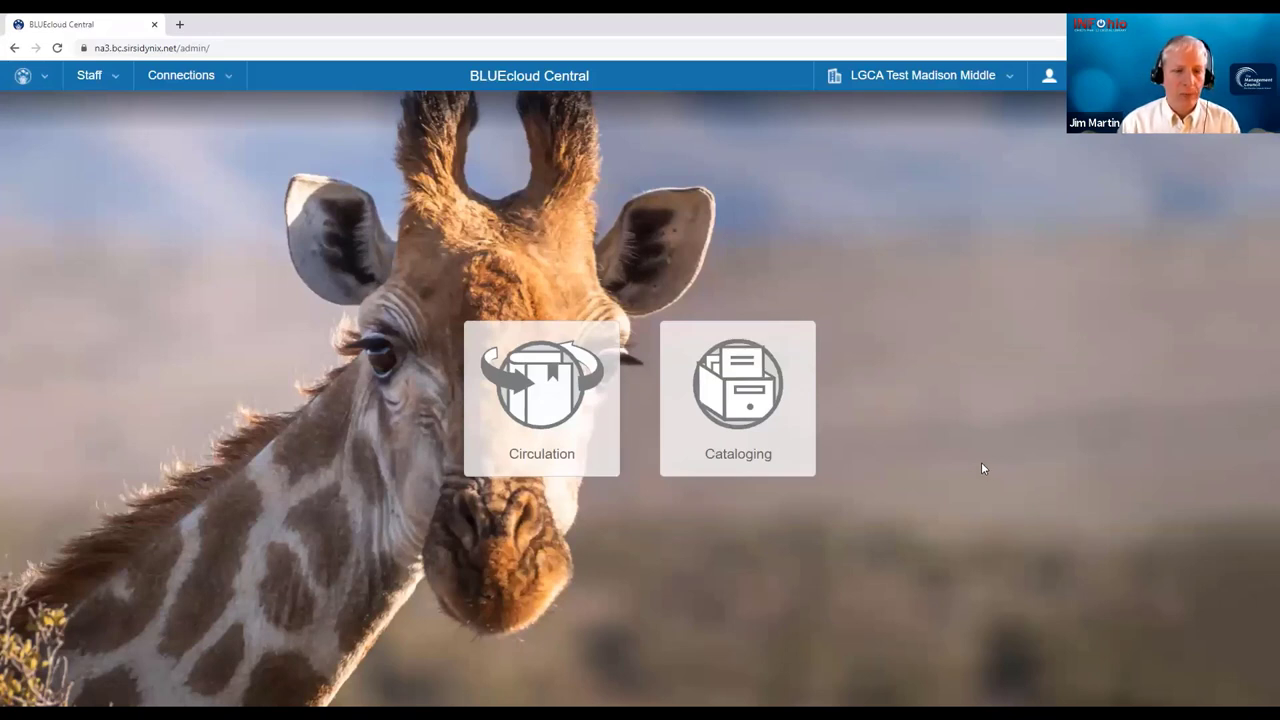
click(525, 437)
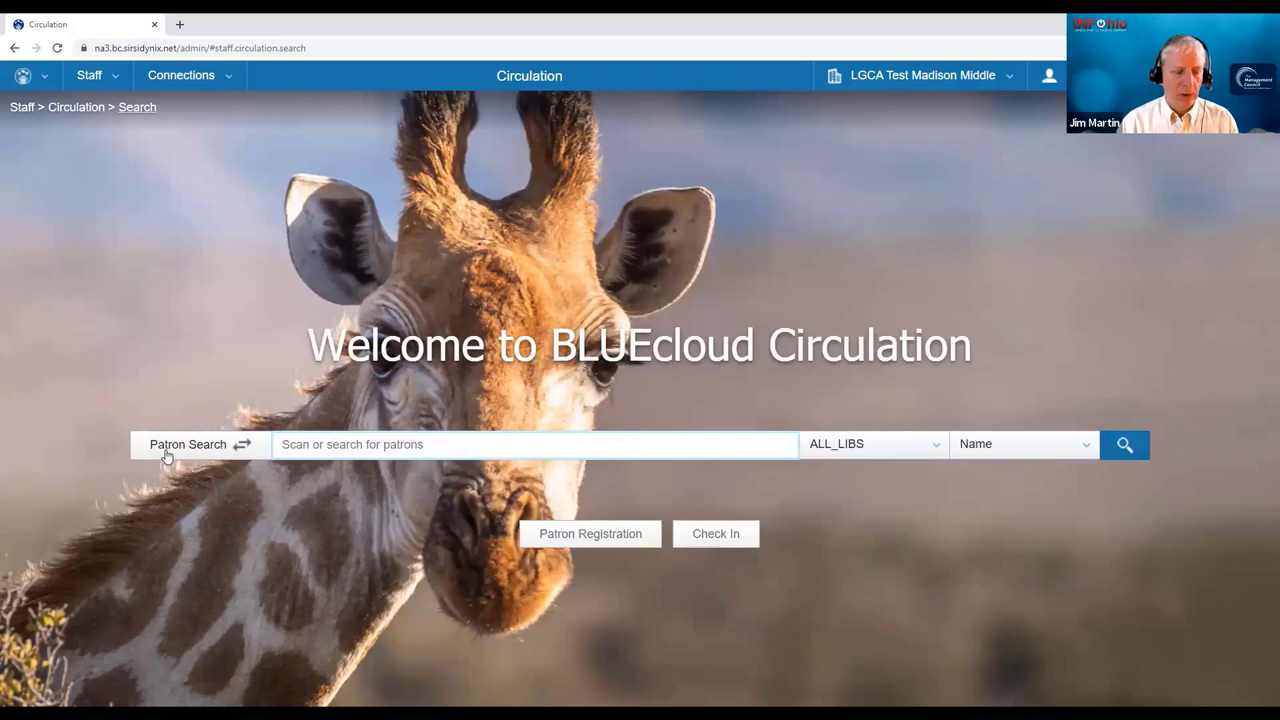
text(TOWNSEND)
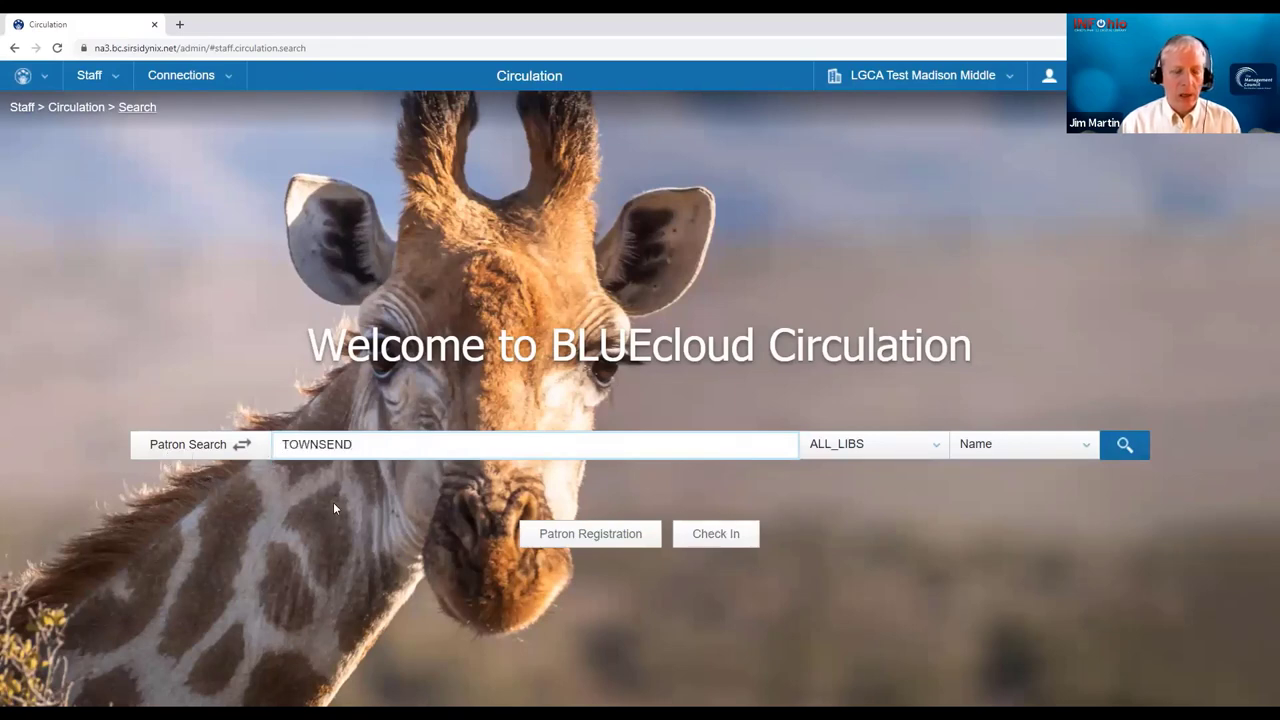
key(Return)
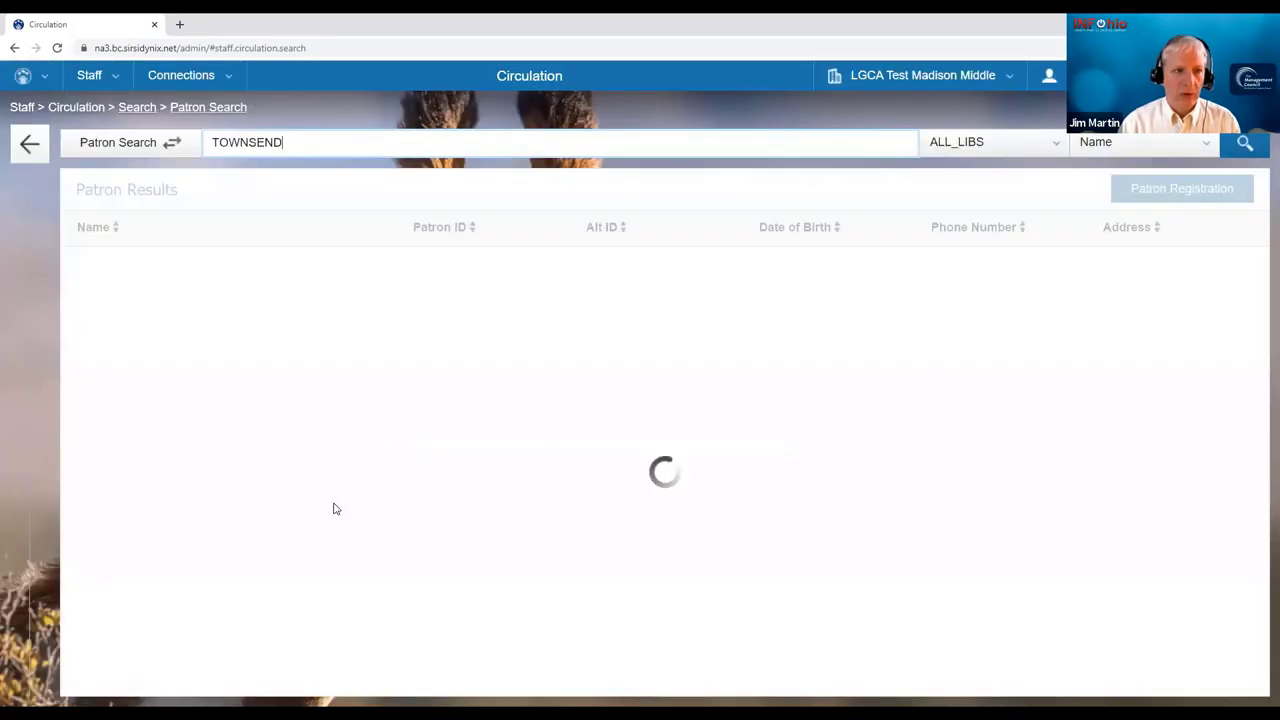
scroll(326, 450, down, 7)
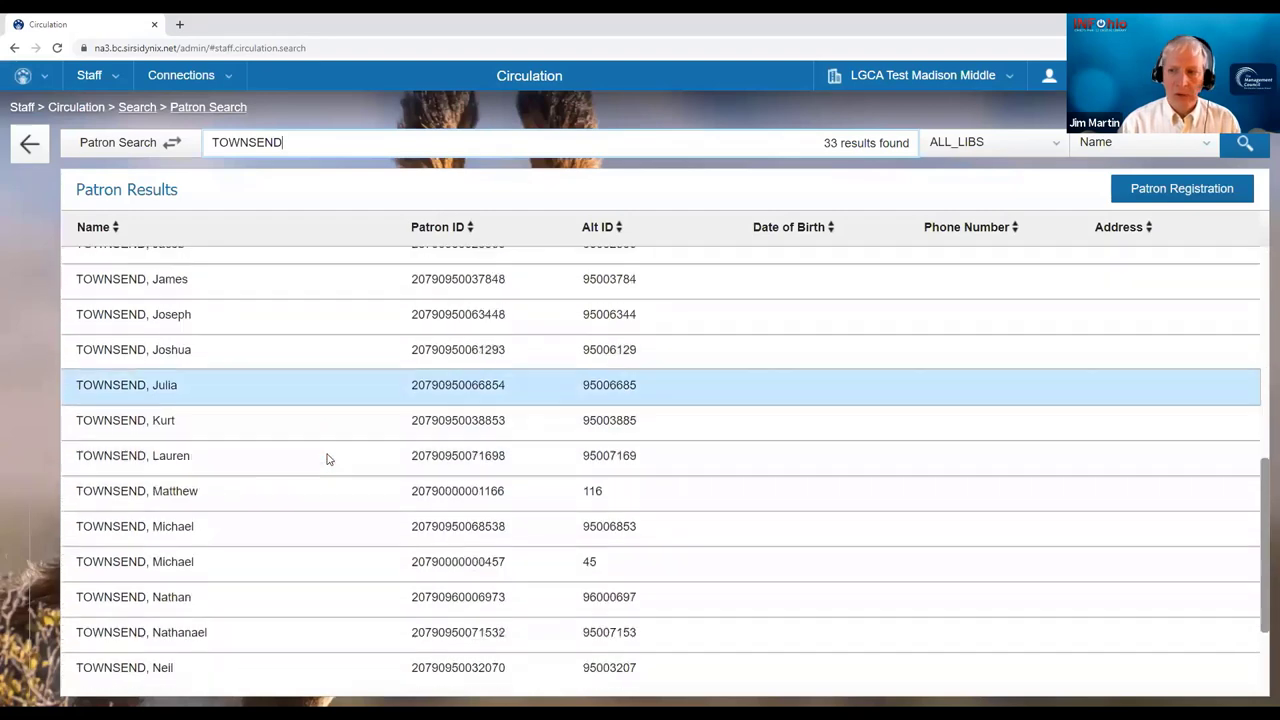
scroll(209, 680, down, 1)
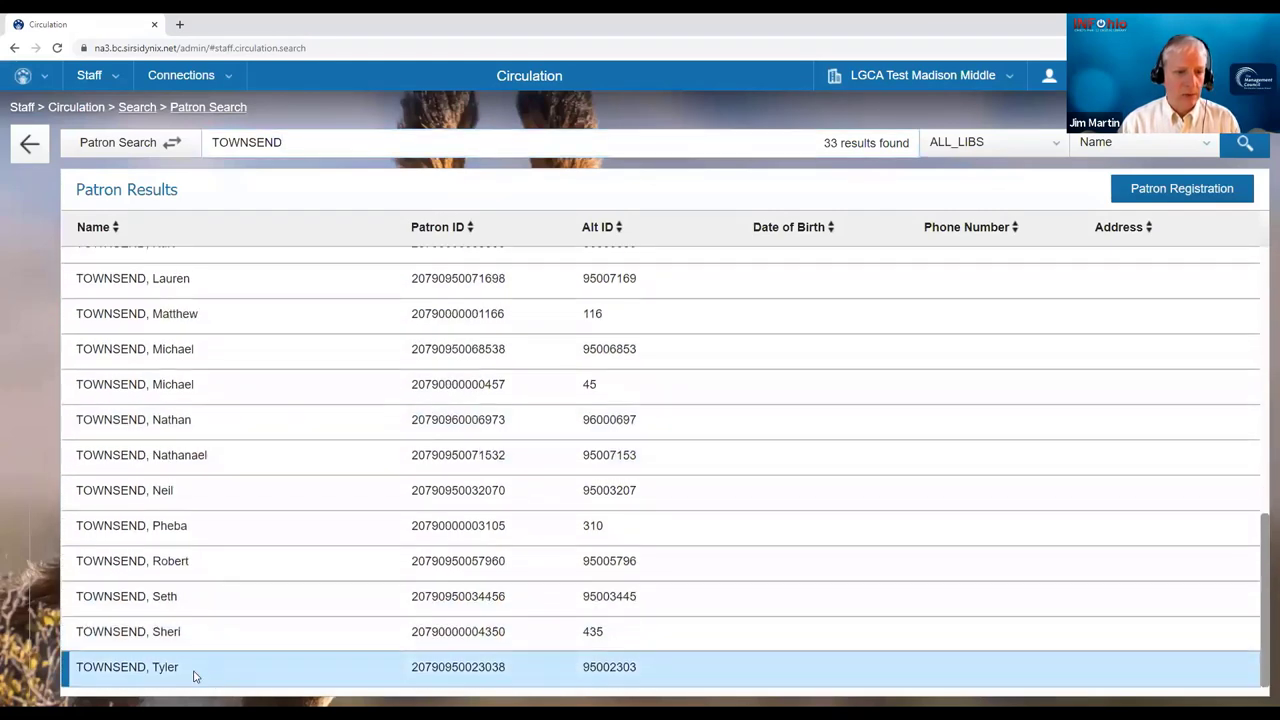
click(194, 672)
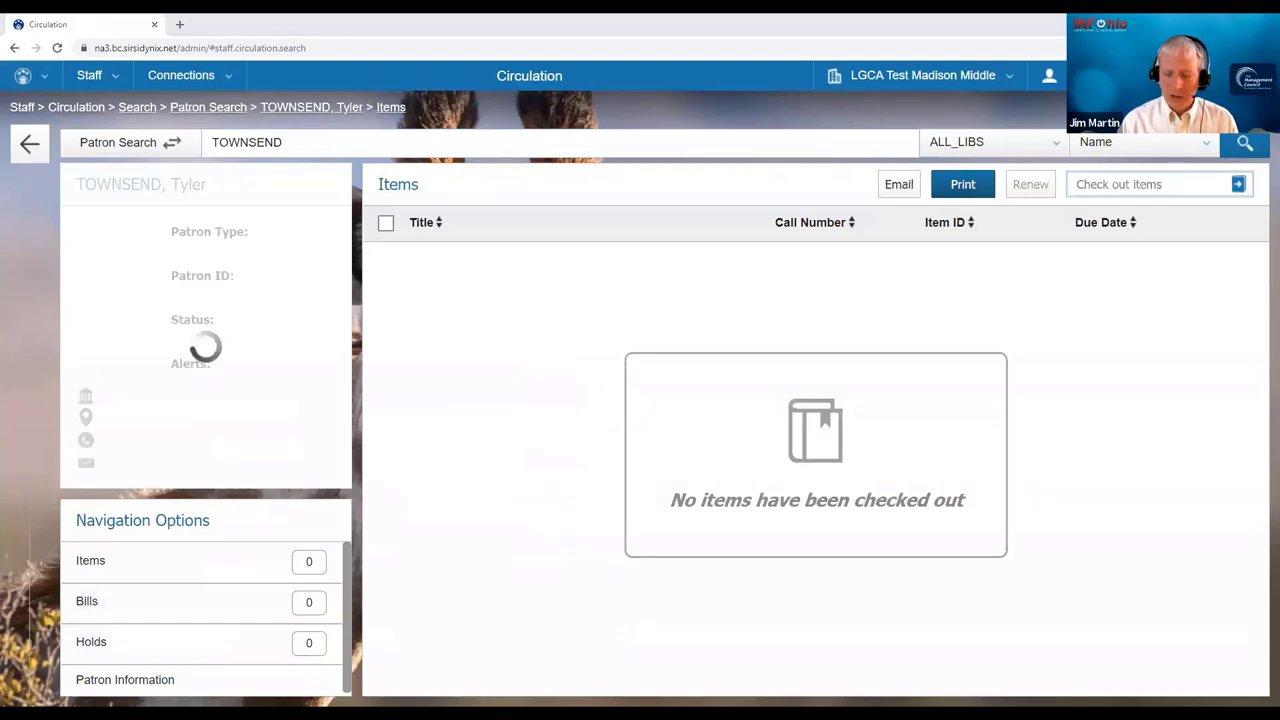
click(1092, 184)
text(30790990074924)
key(Return)
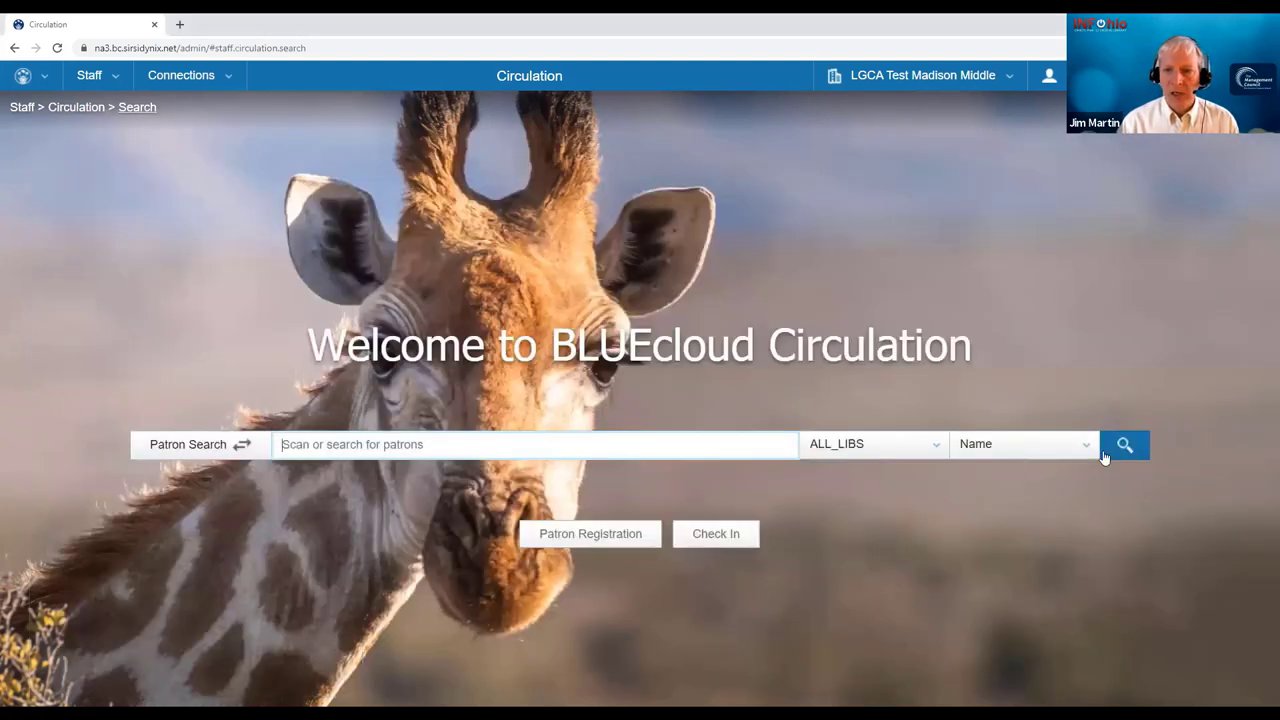
- Search patrons by Alt ID using the student's alternate ID
click(1088, 452)
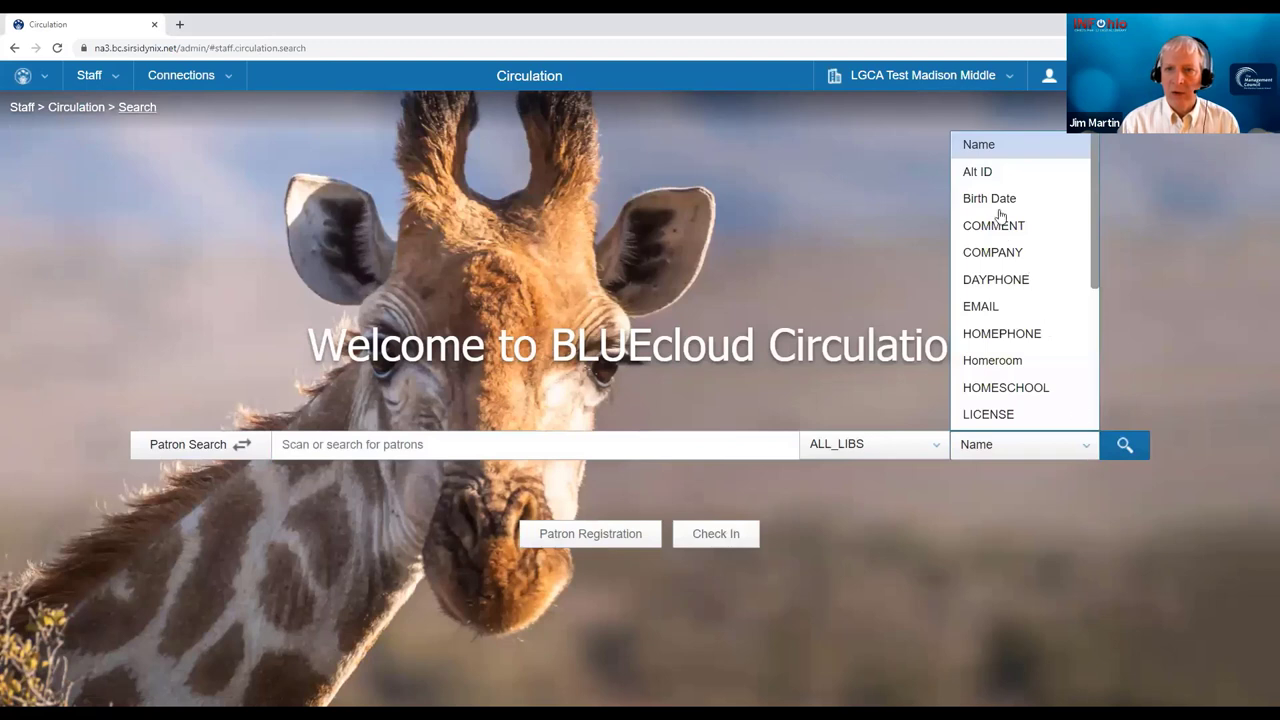
click(985, 174)
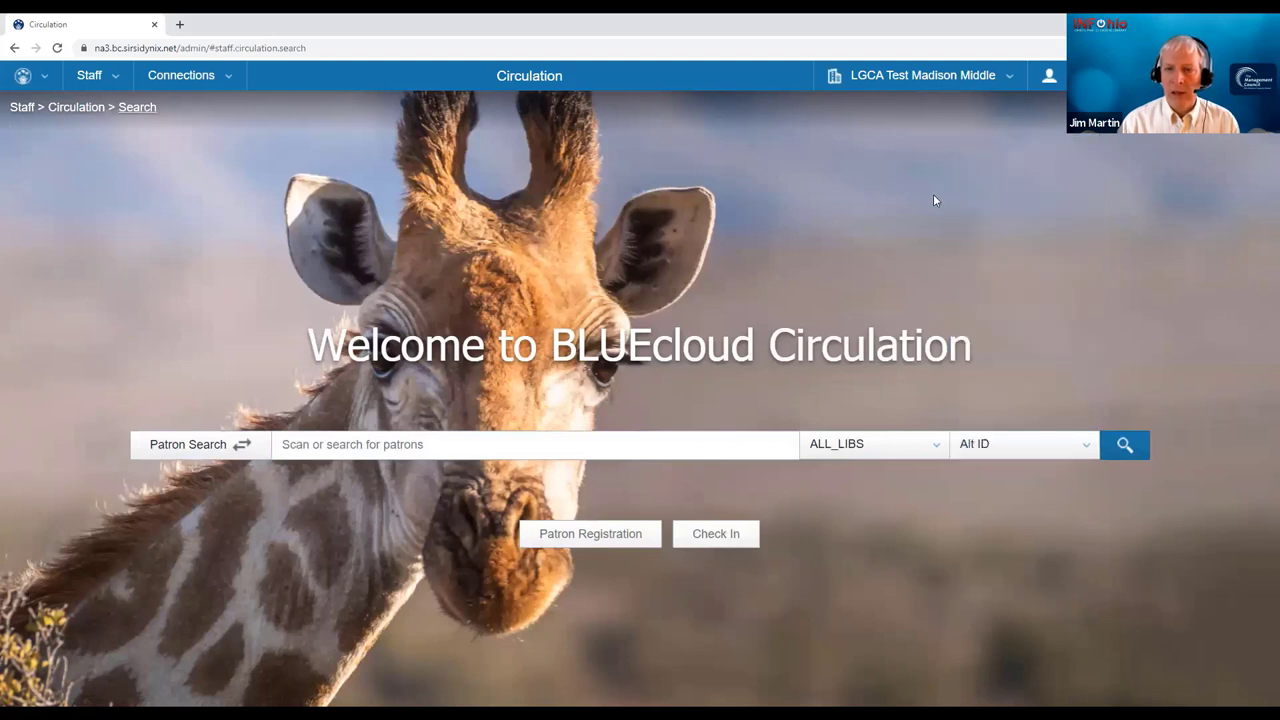
click(395, 443)
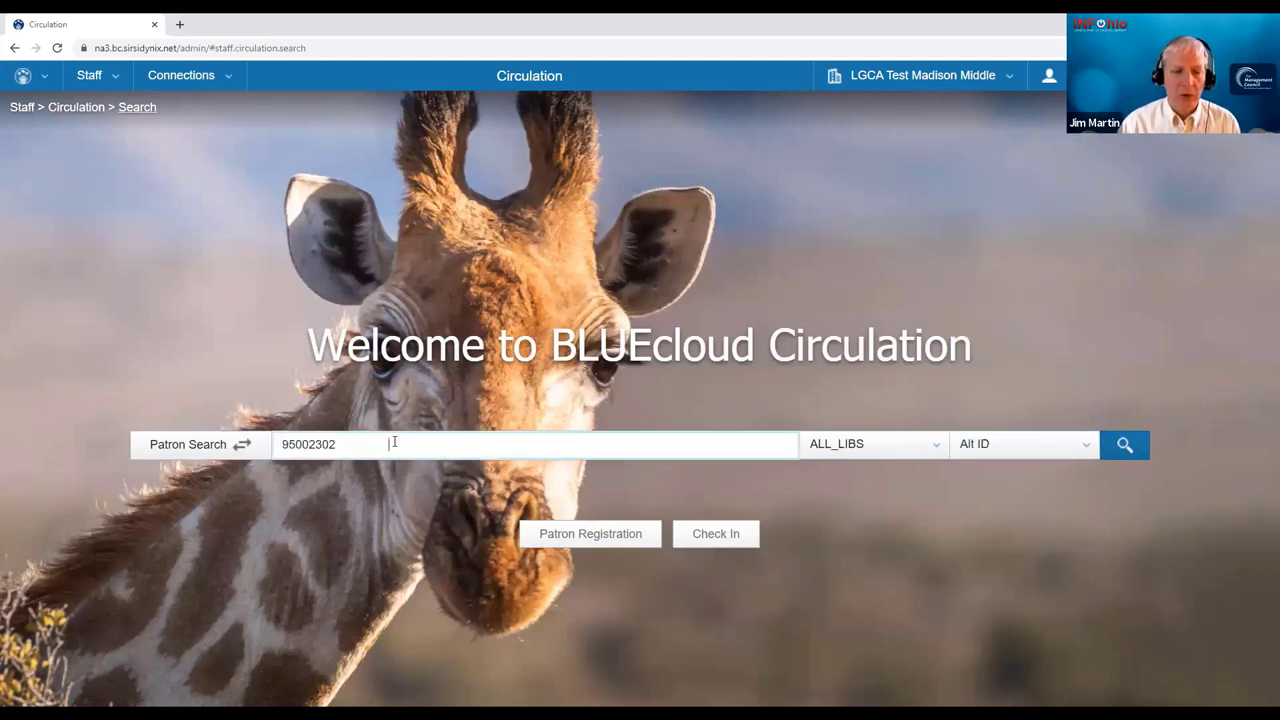
key(Return)
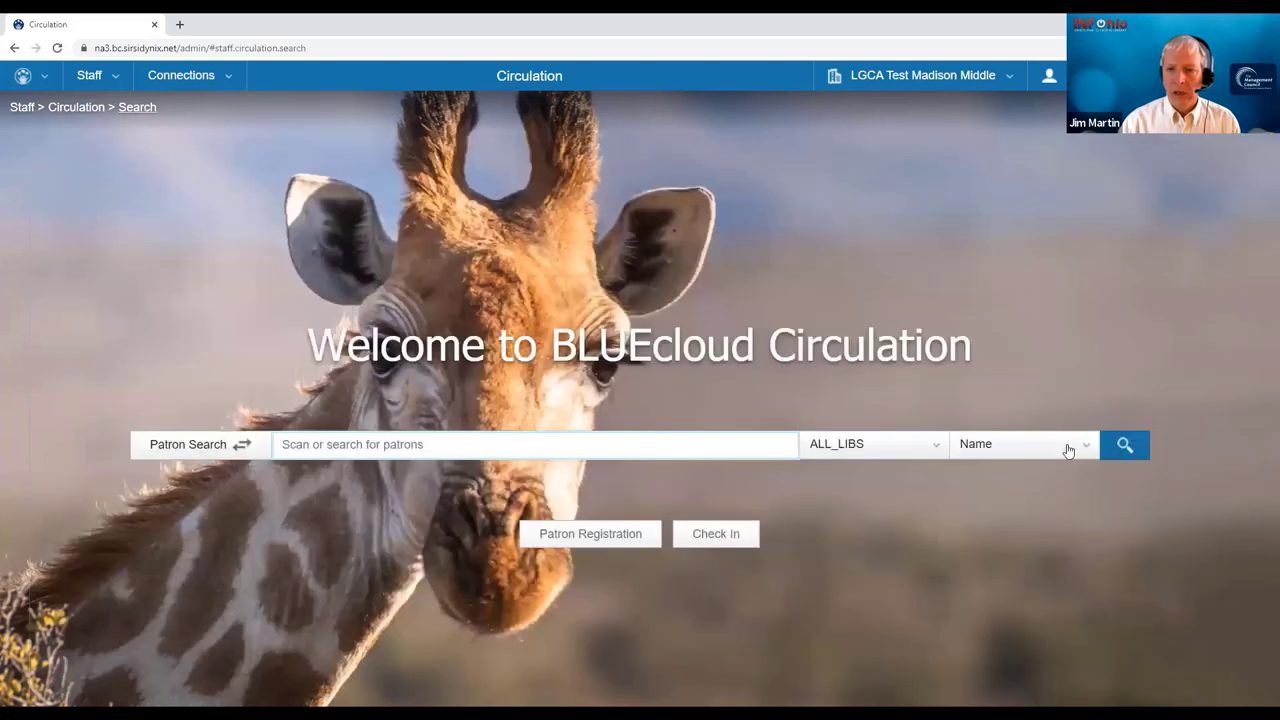
- Search MAMS library patrons by homeroom 132
click(1068, 447)
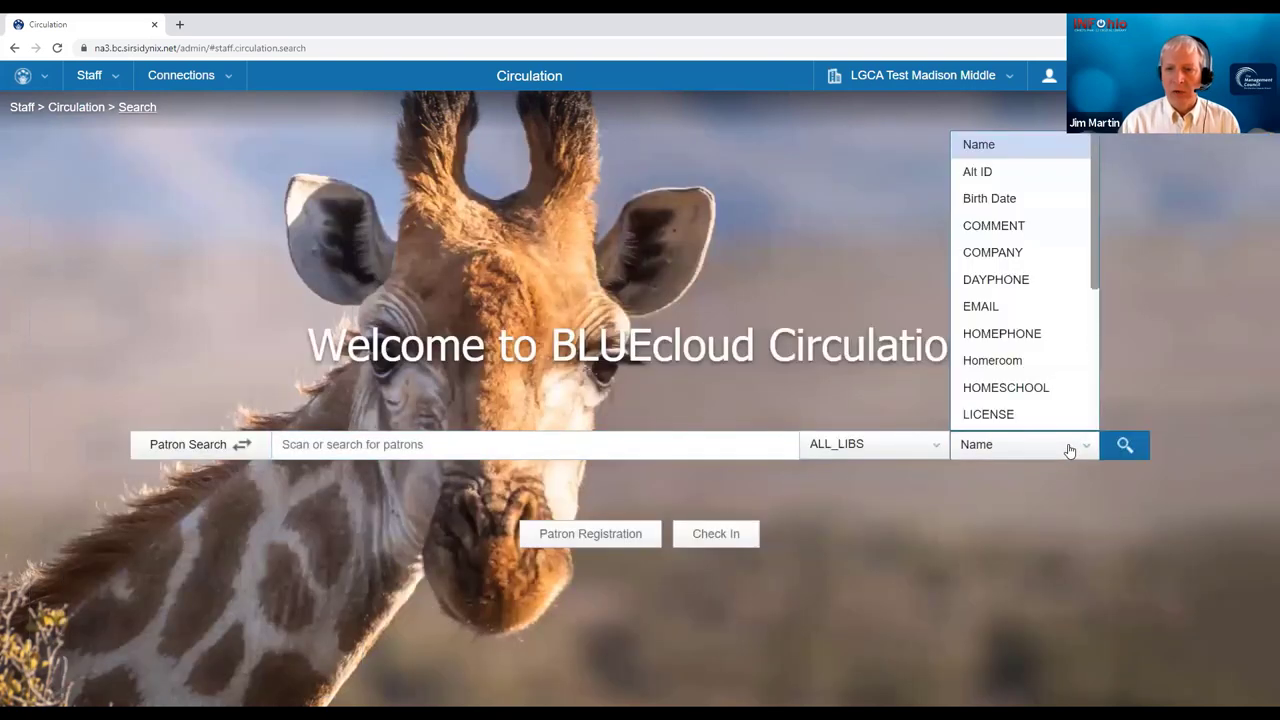
click(1000, 360)
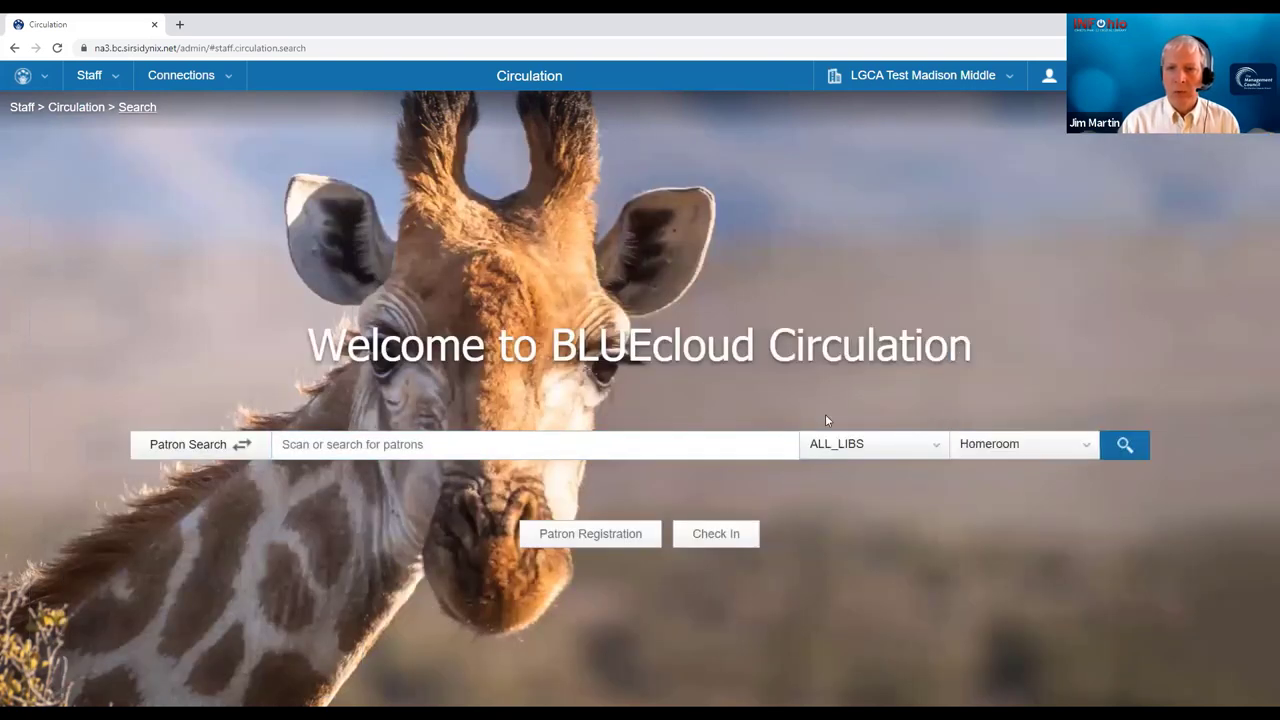
click(420, 444)
text(132)
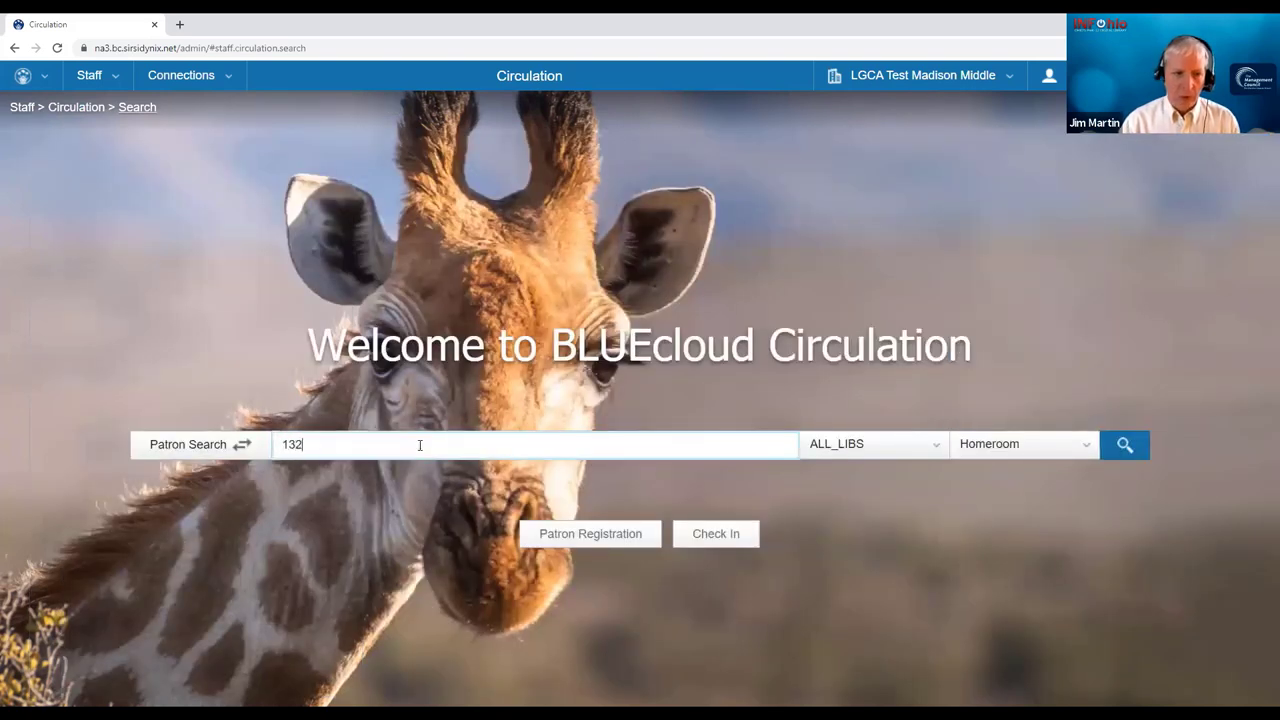
click(894, 447)
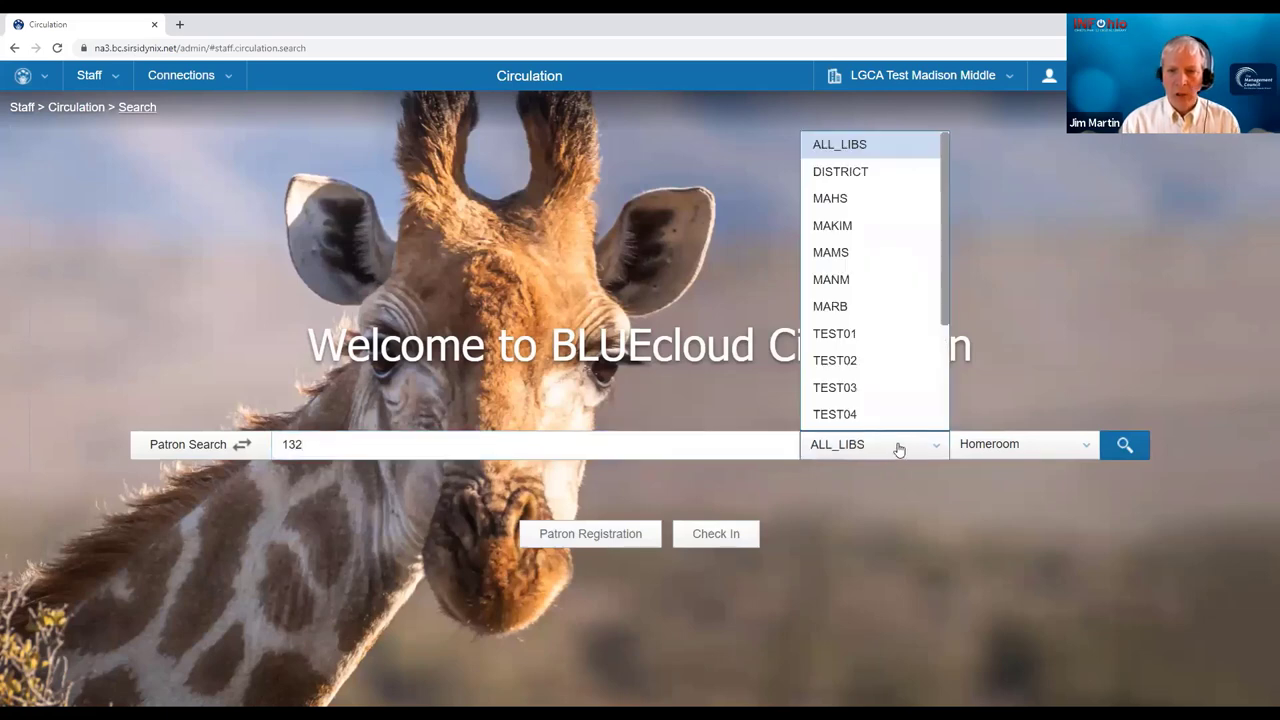
click(873, 255)
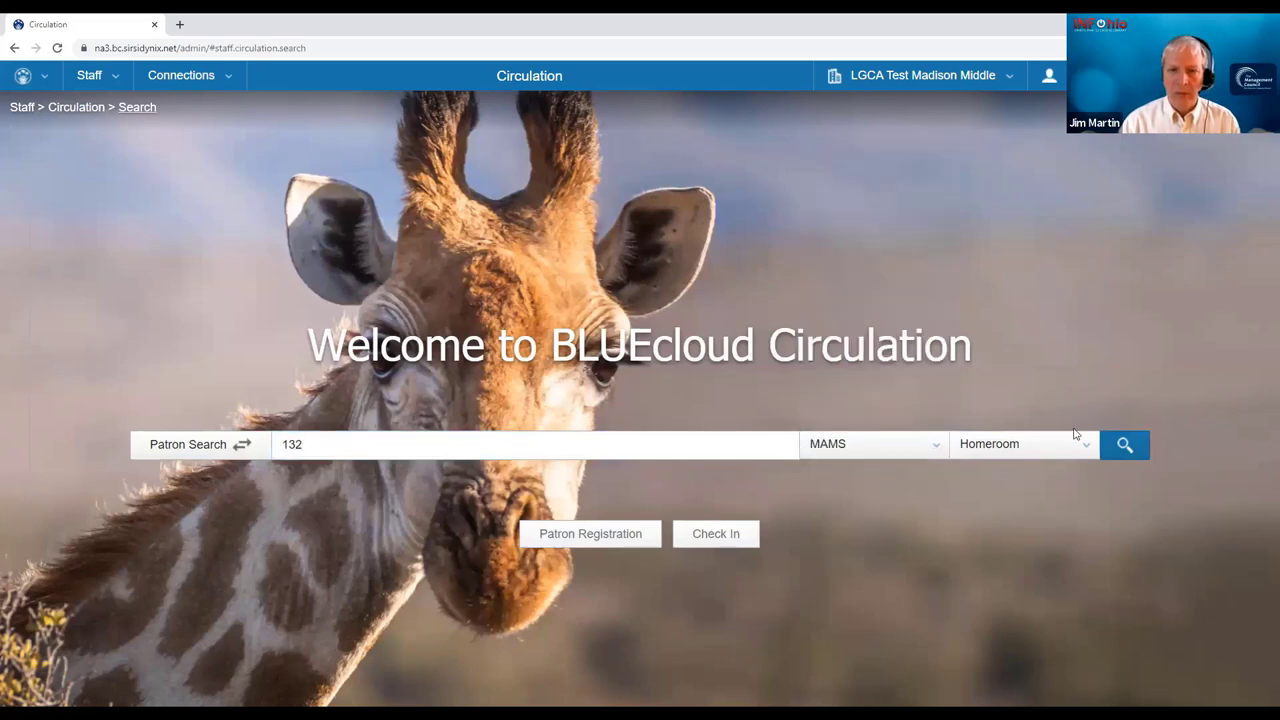
click(1125, 452)
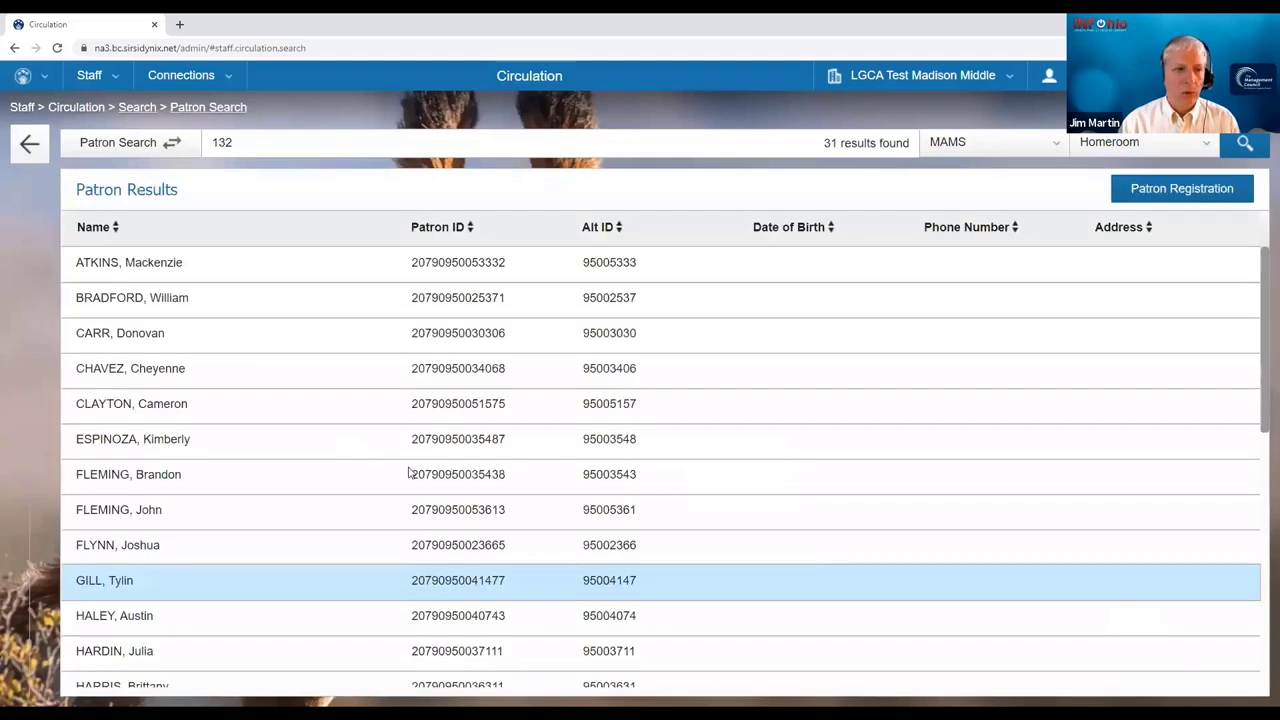
click(203, 375)
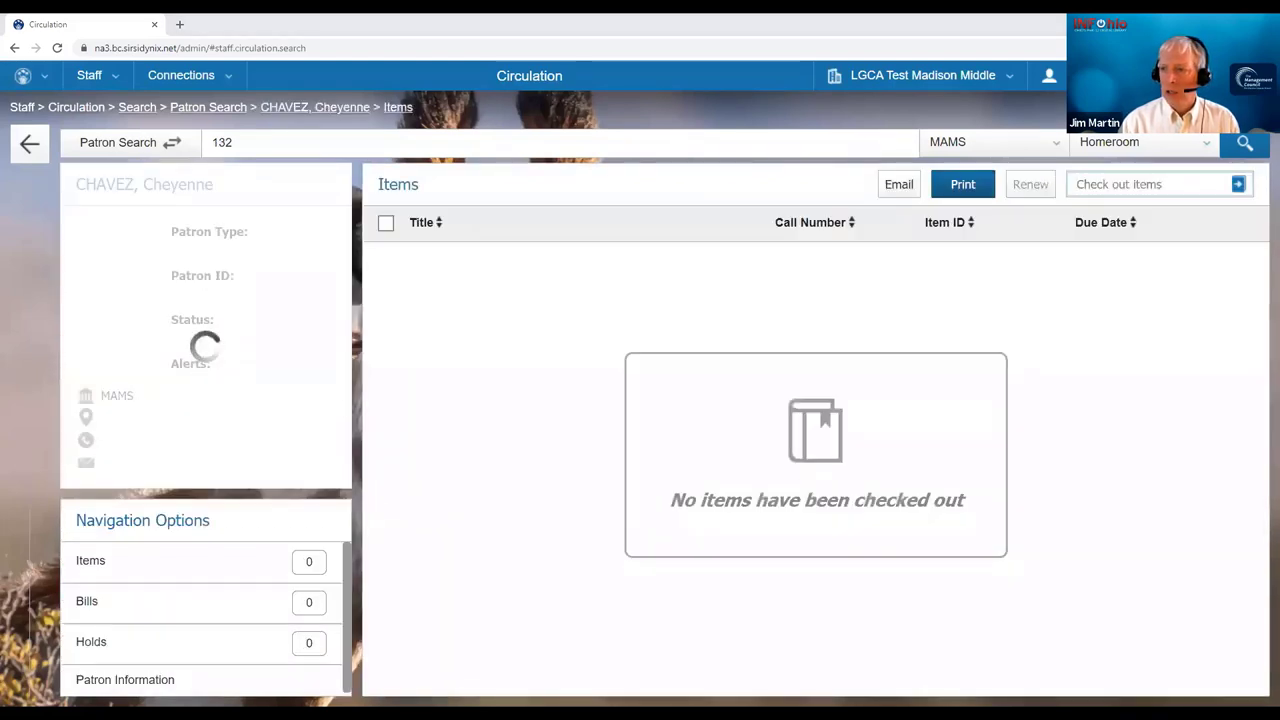
click(1080, 184)
text(30790990074247)
key(Return)
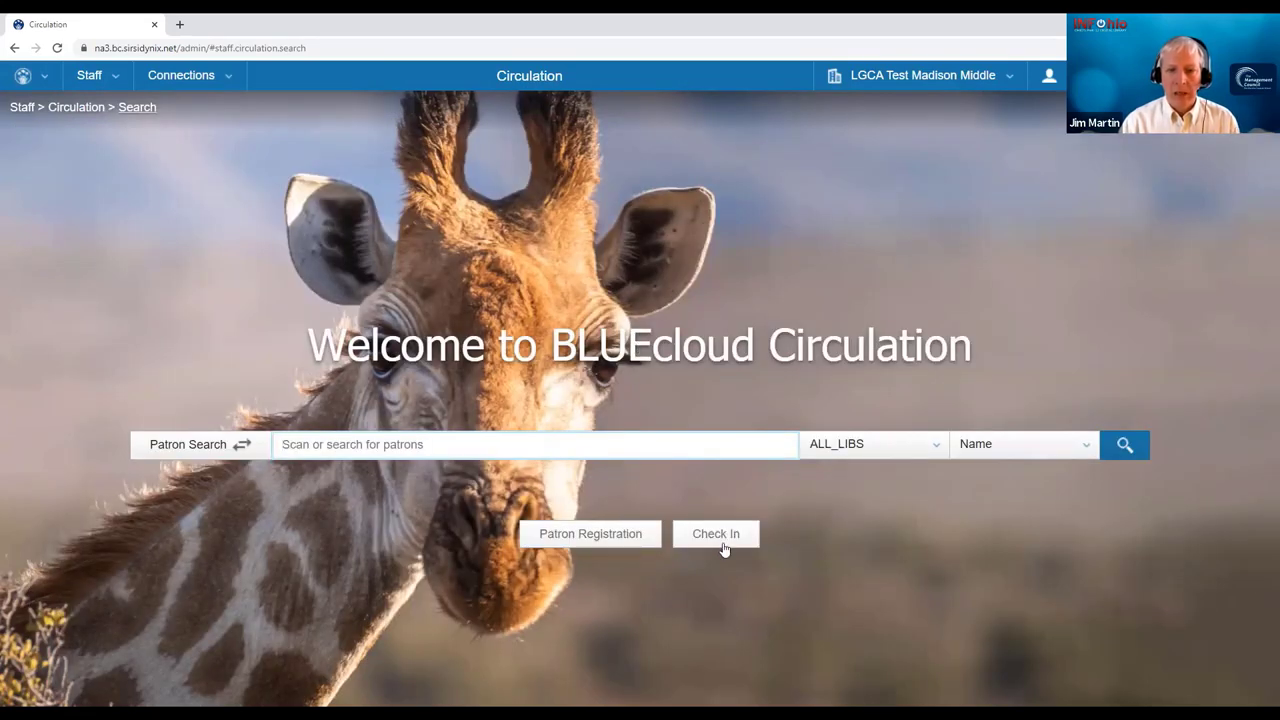
- Check in CB 102, CB 643 and CB 104 by barcode, then go to MobileStaff
click(722, 540)
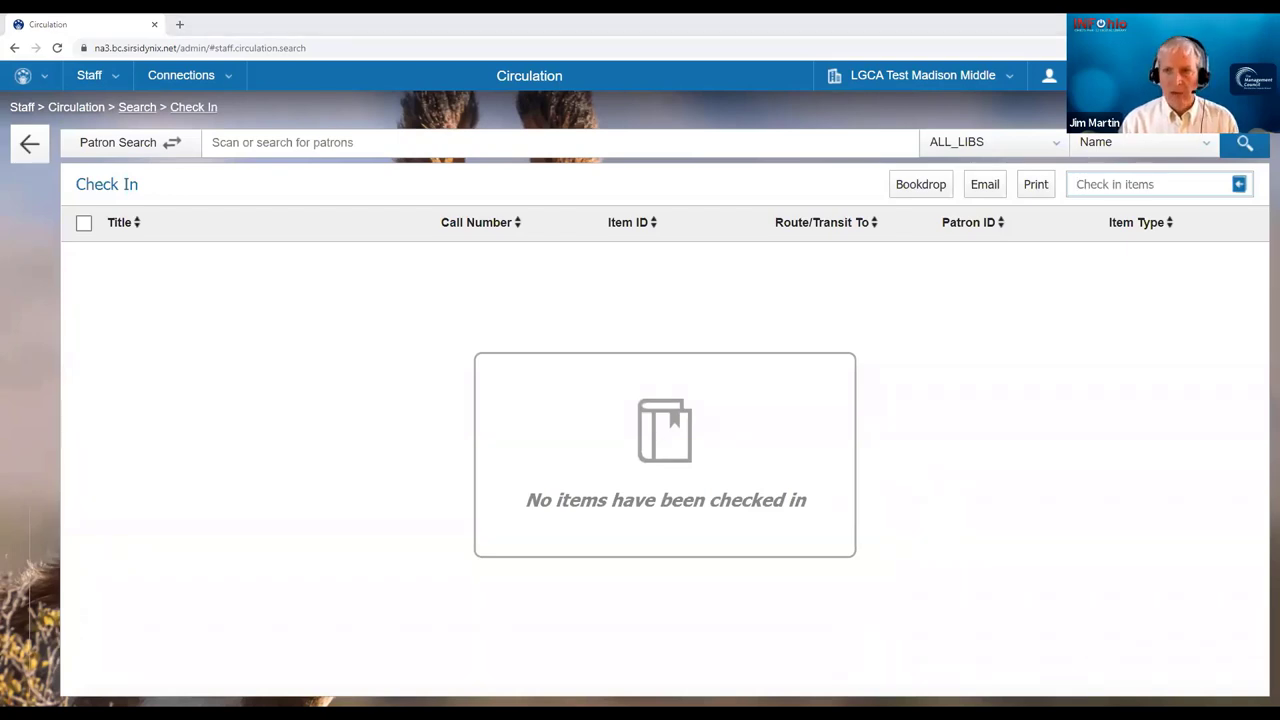
text(30790990074221)
key(Return)
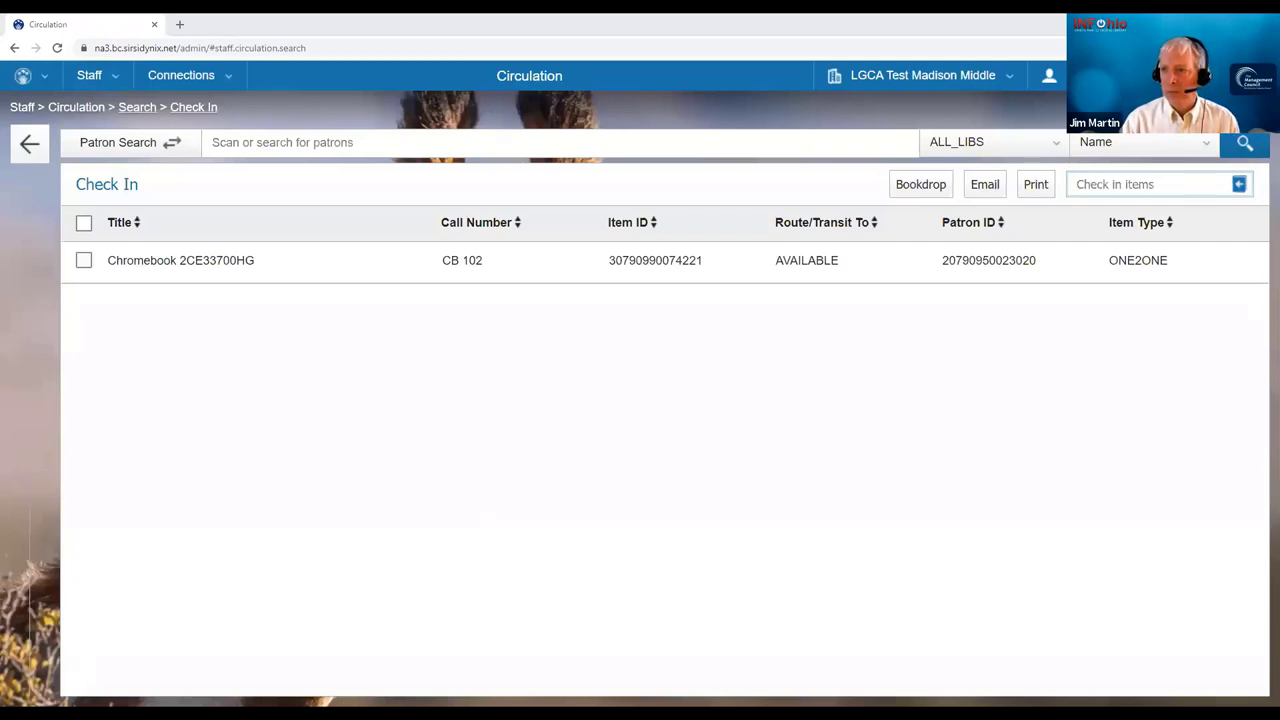
text(30790990074924)
key(Return)
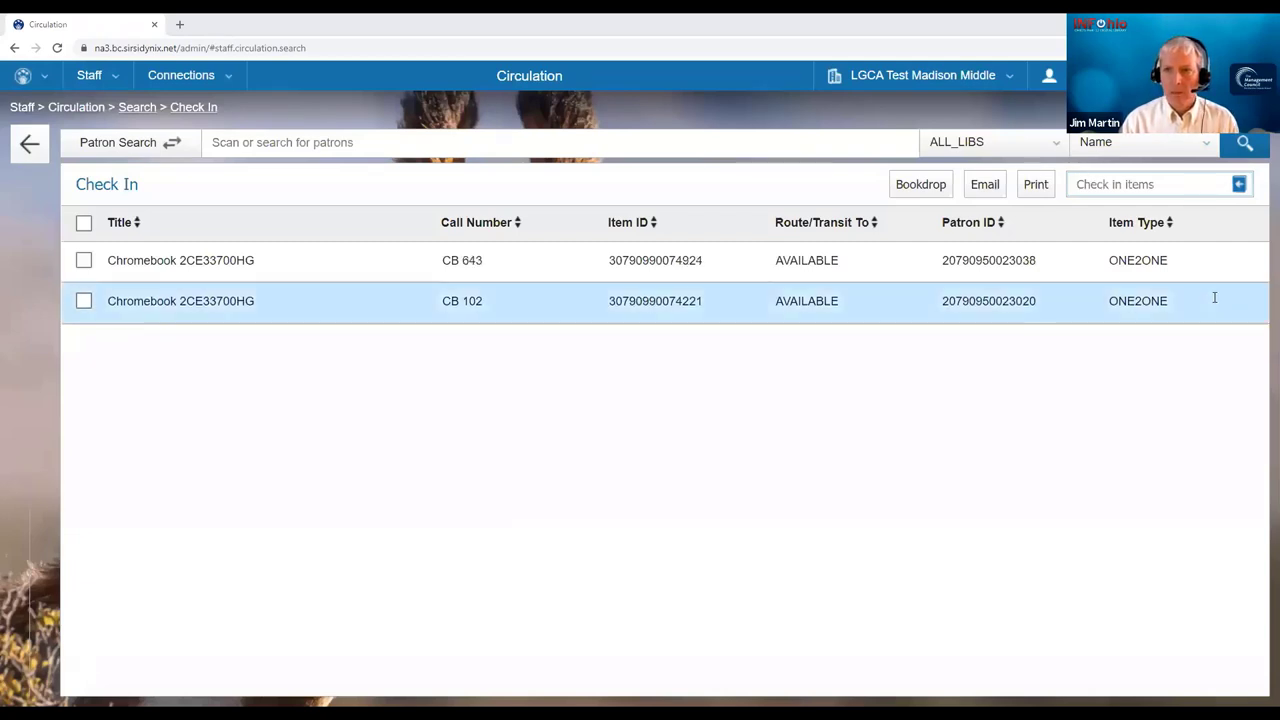
text(30790990074247)
key(Return)
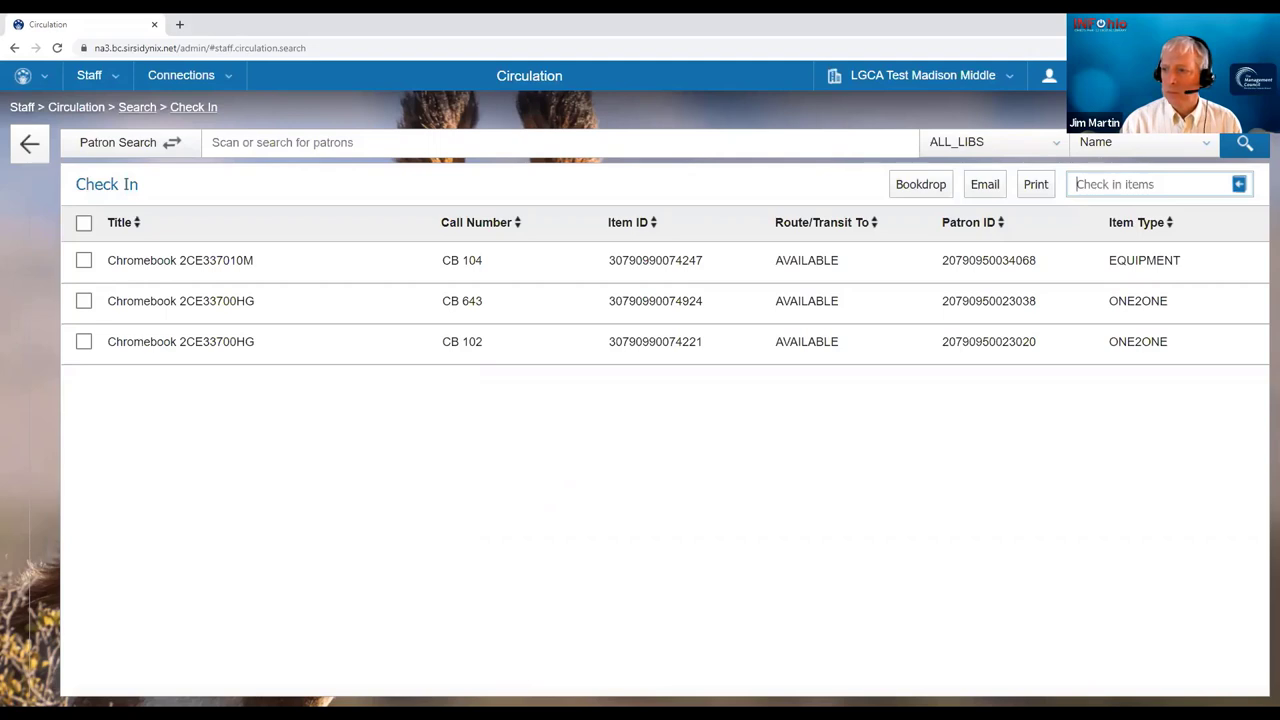
key(alt+Tab)
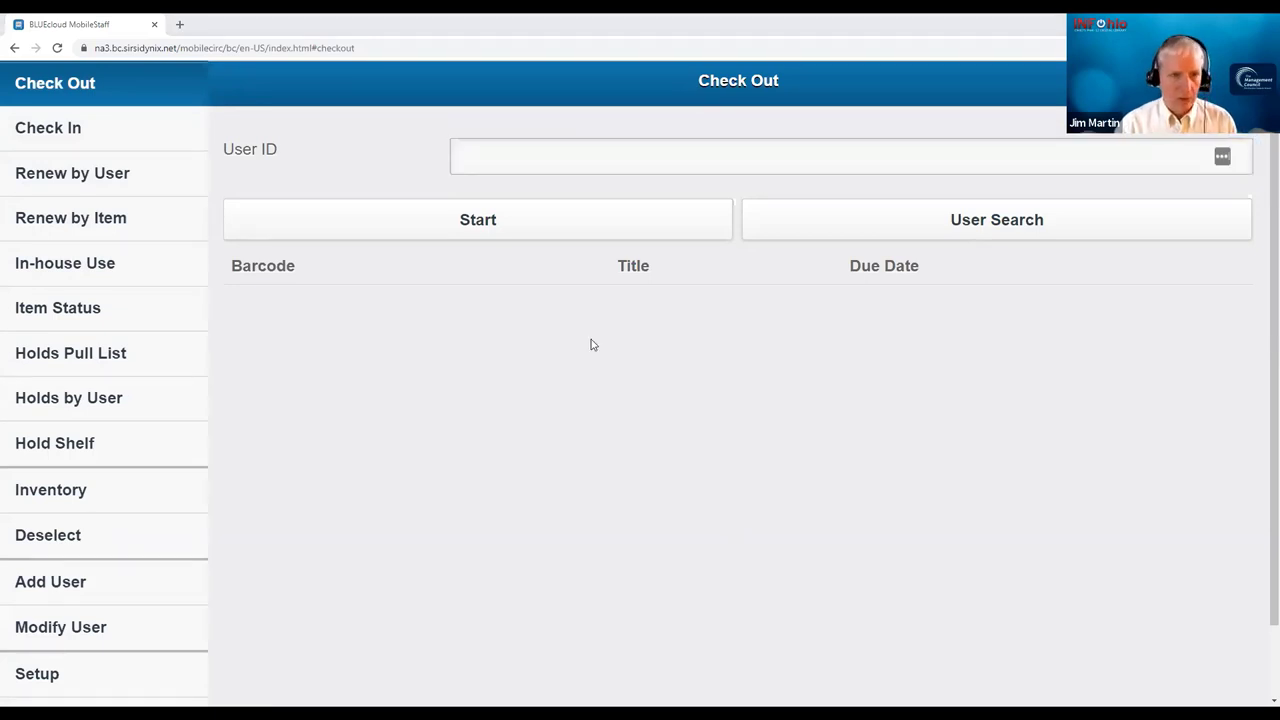
click(481, 161)
text(95002302)
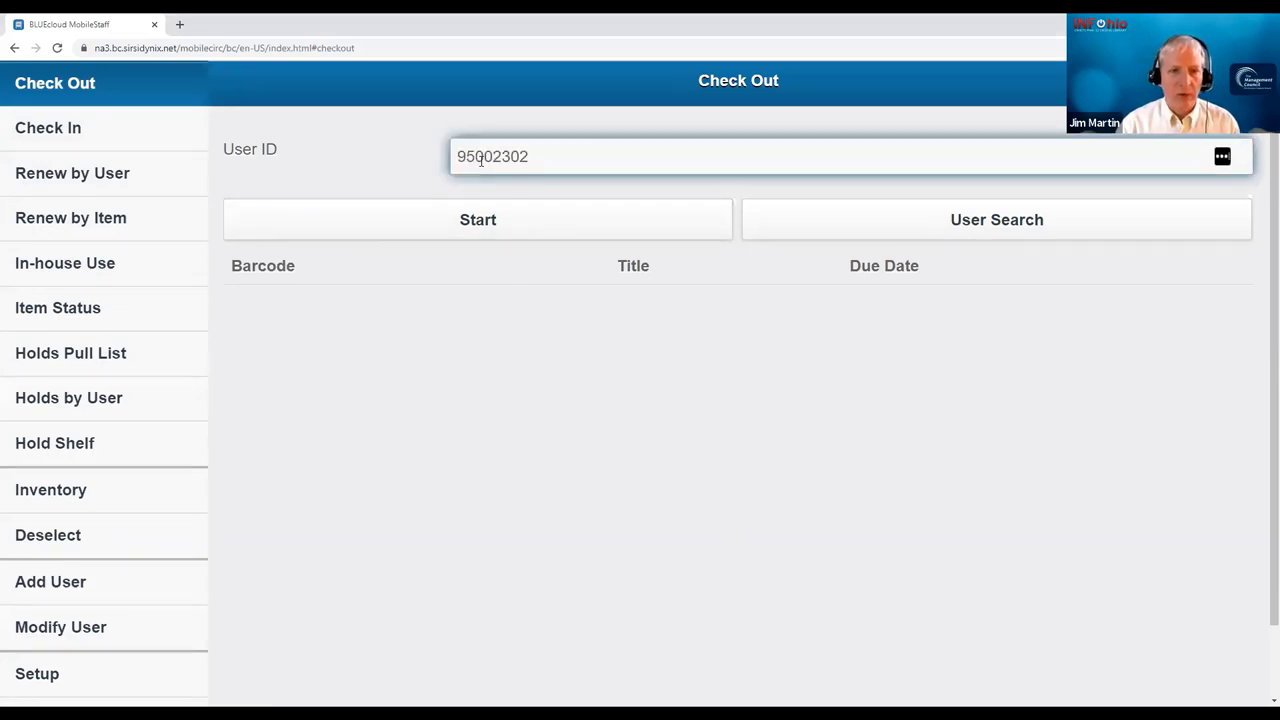
key(Return)
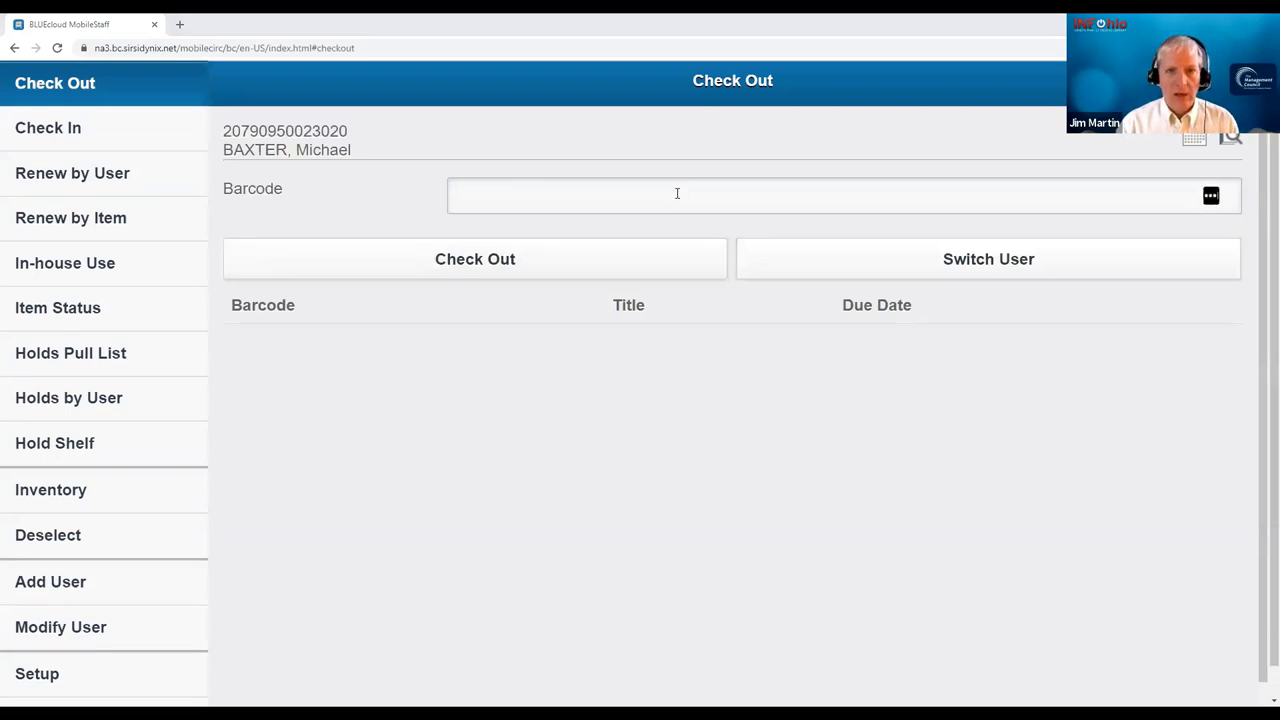
click(677, 193)
text(30790990074221)
key(Return)
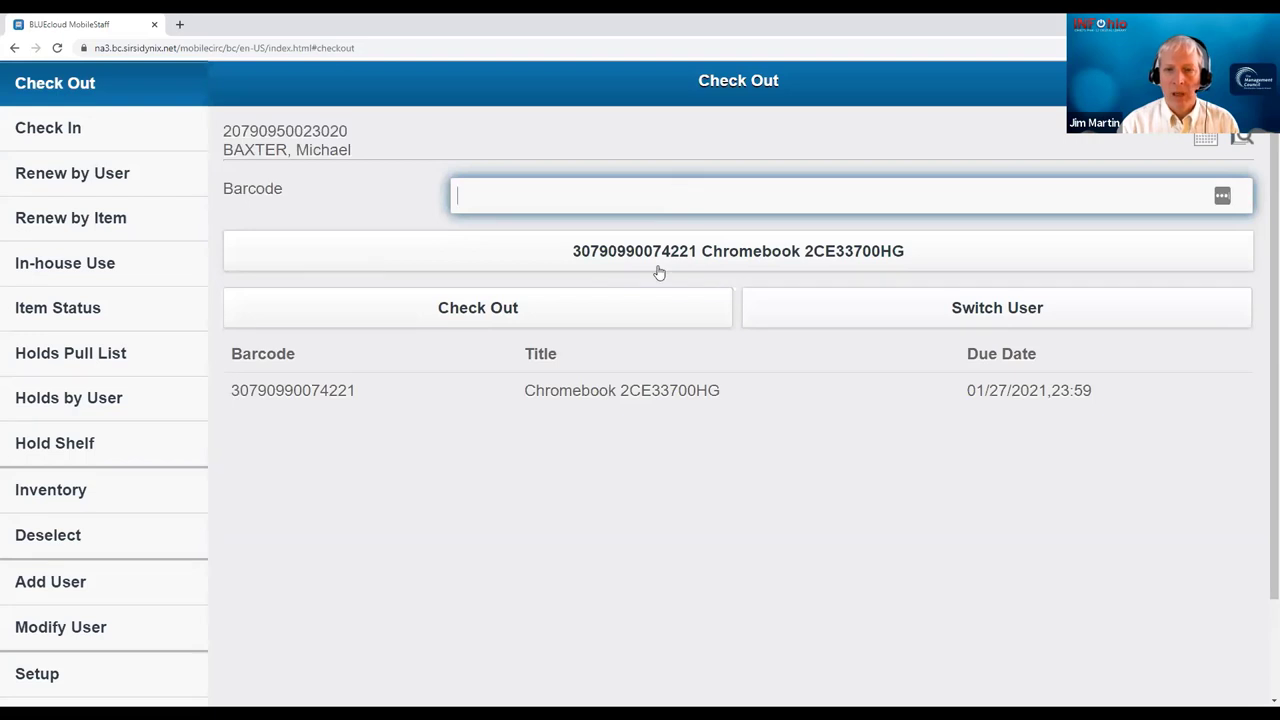
click(988, 323)
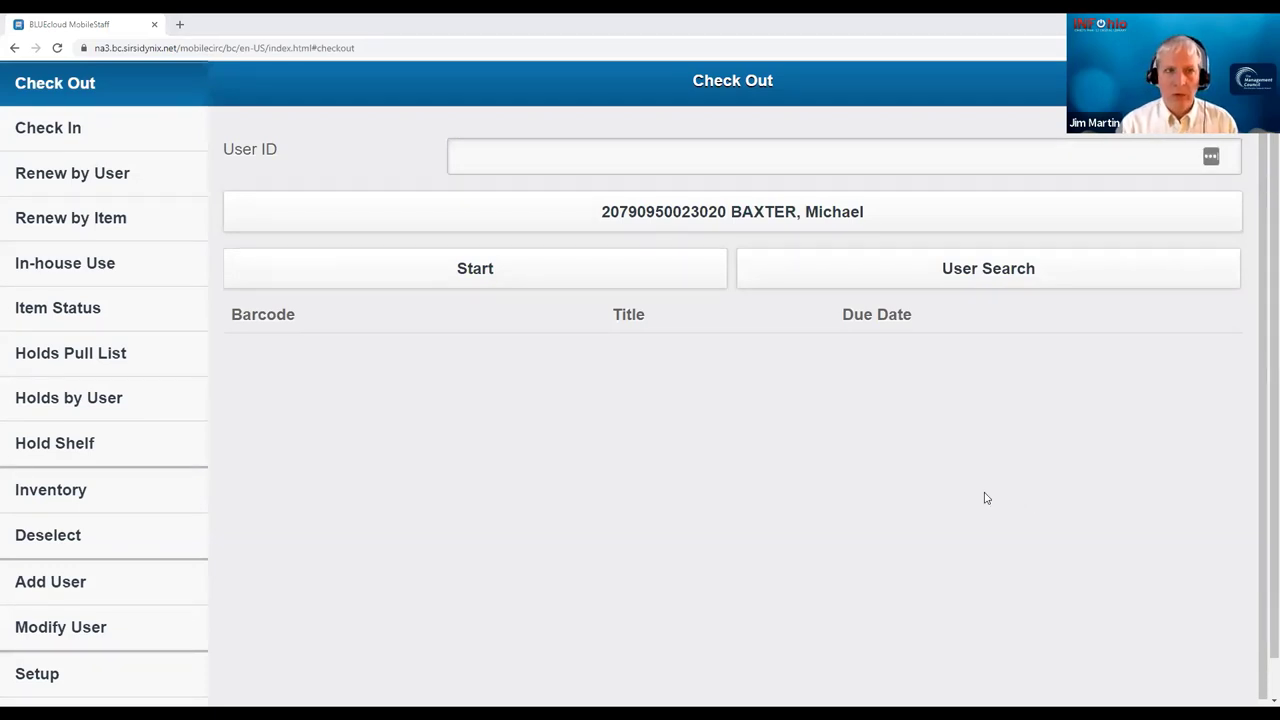
click(960, 272)
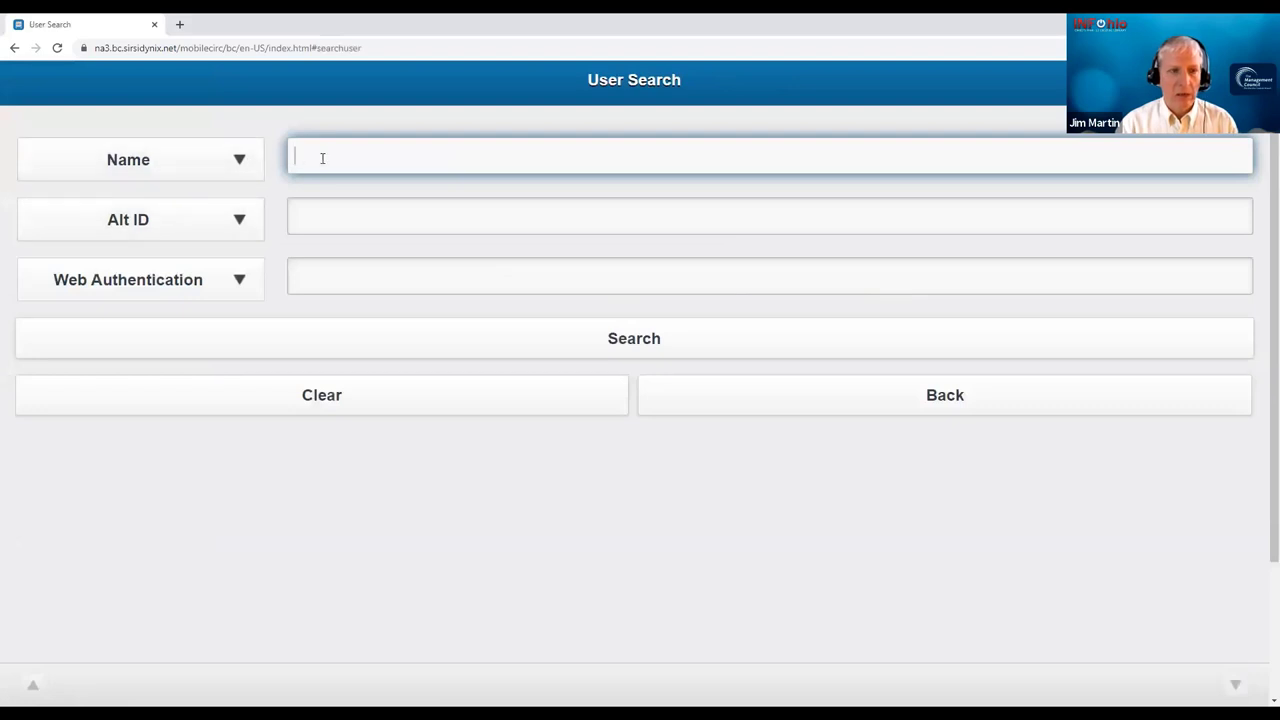
text(TOWNSEND)
key(Return)
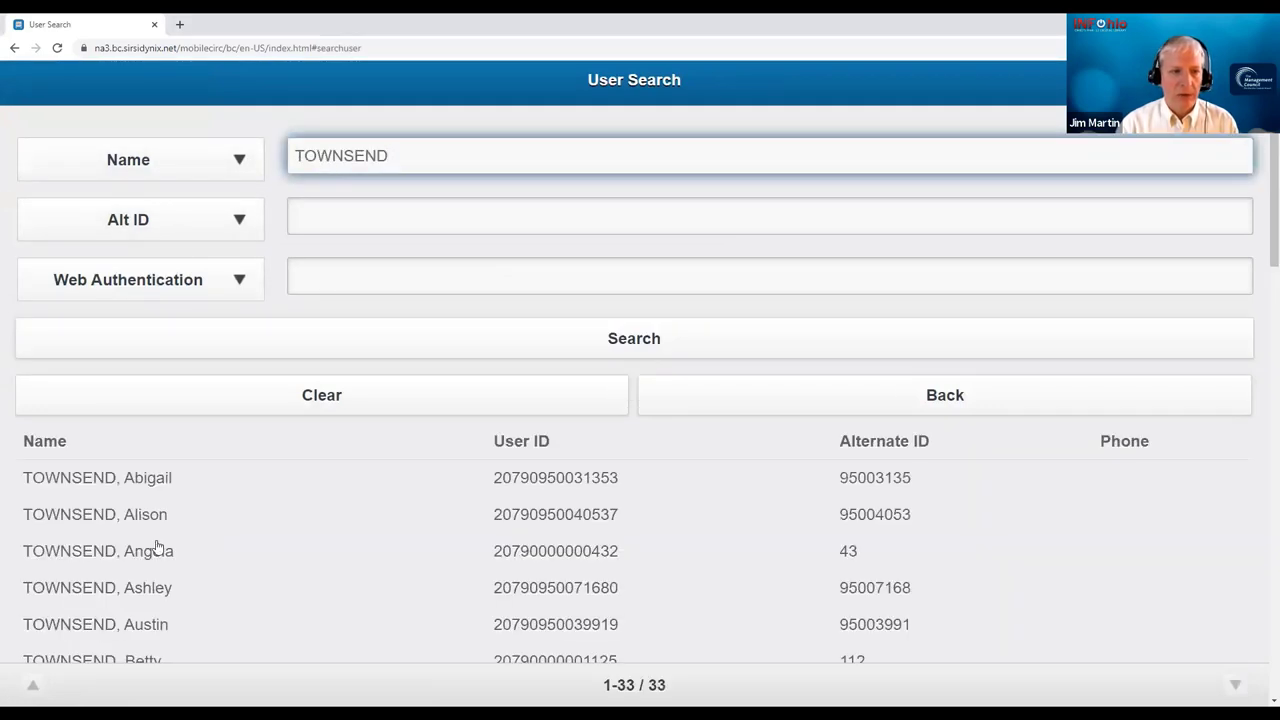
scroll(128, 558, down, 3)
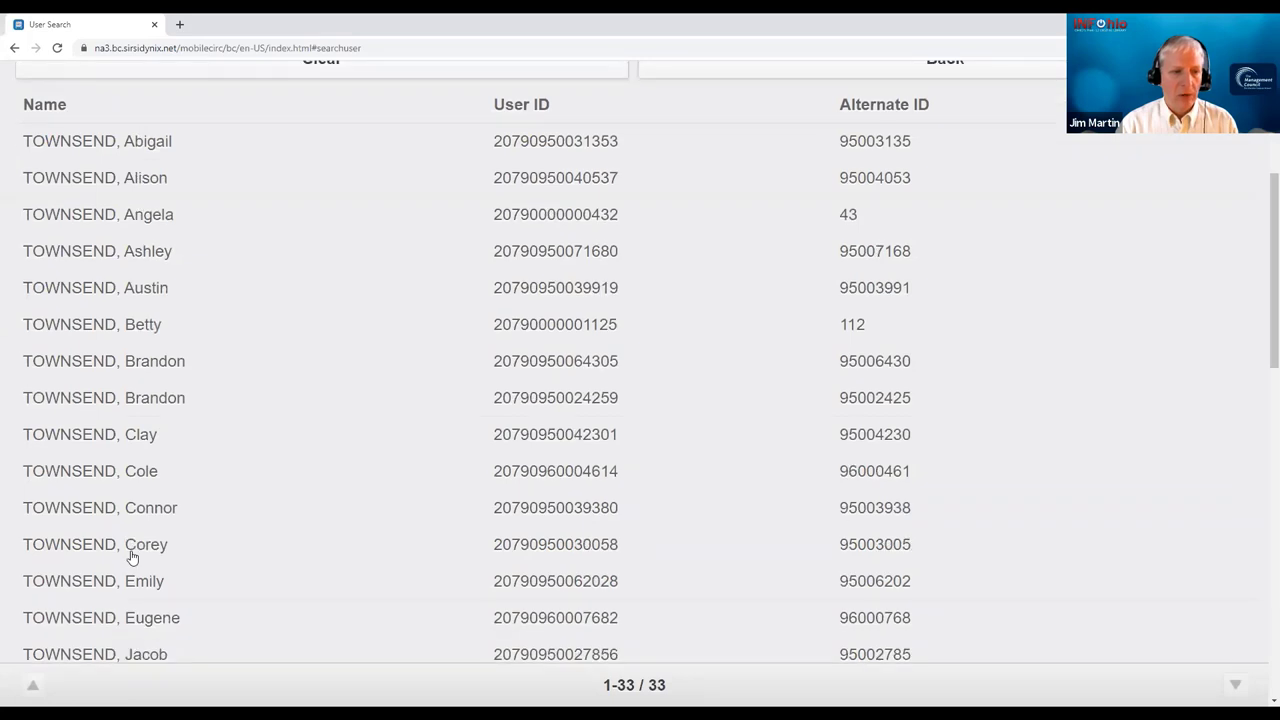
scroll(130, 557, down, 10)
click(111, 322)
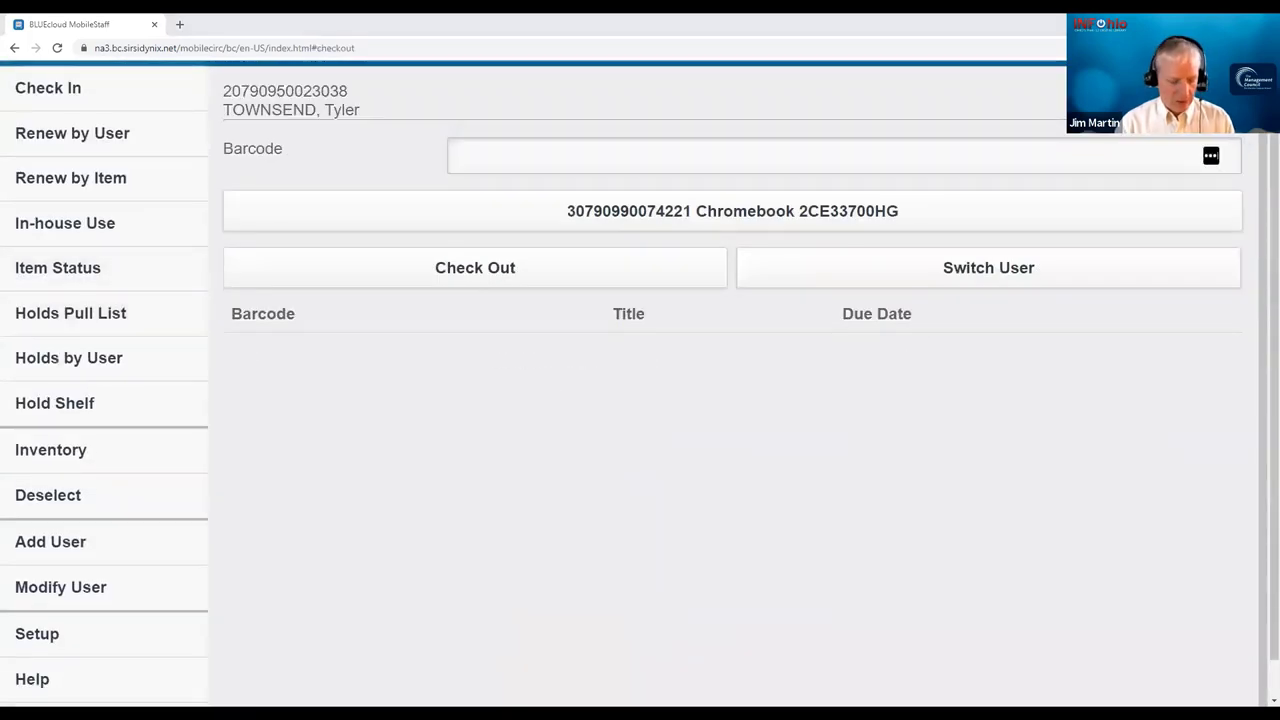
click(642, 155)
text(30790990074924)
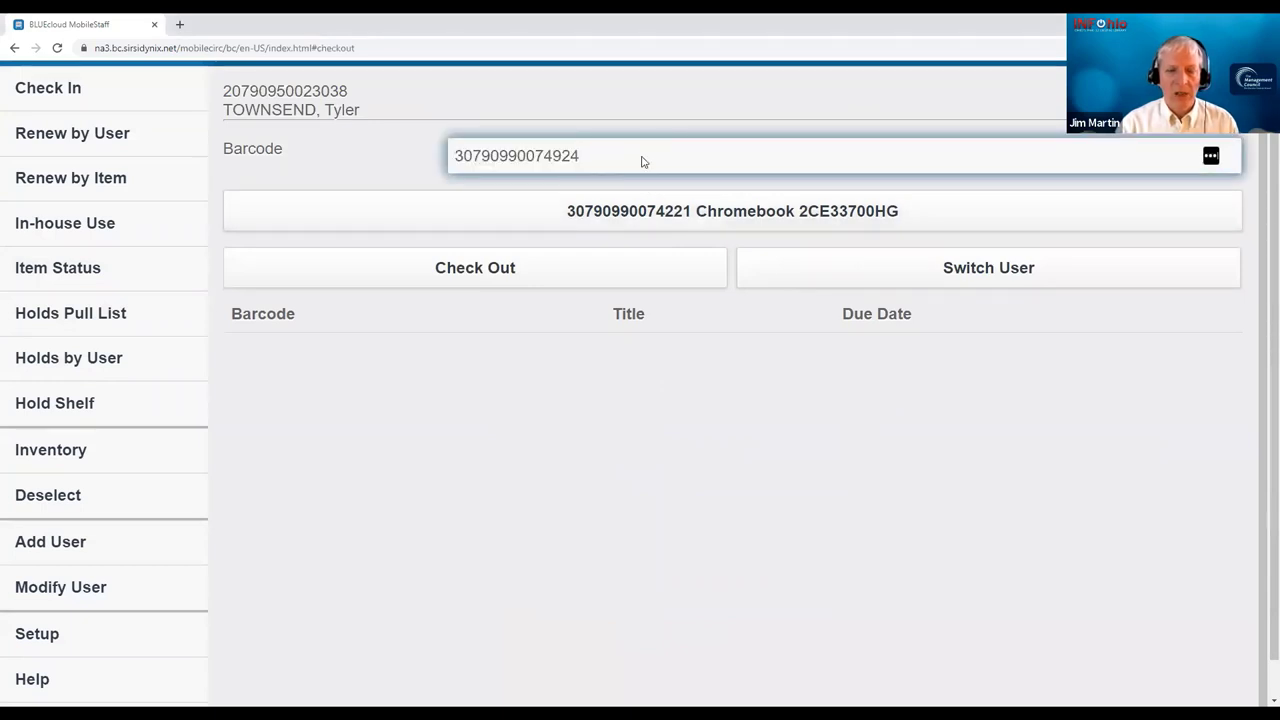
key(Return)
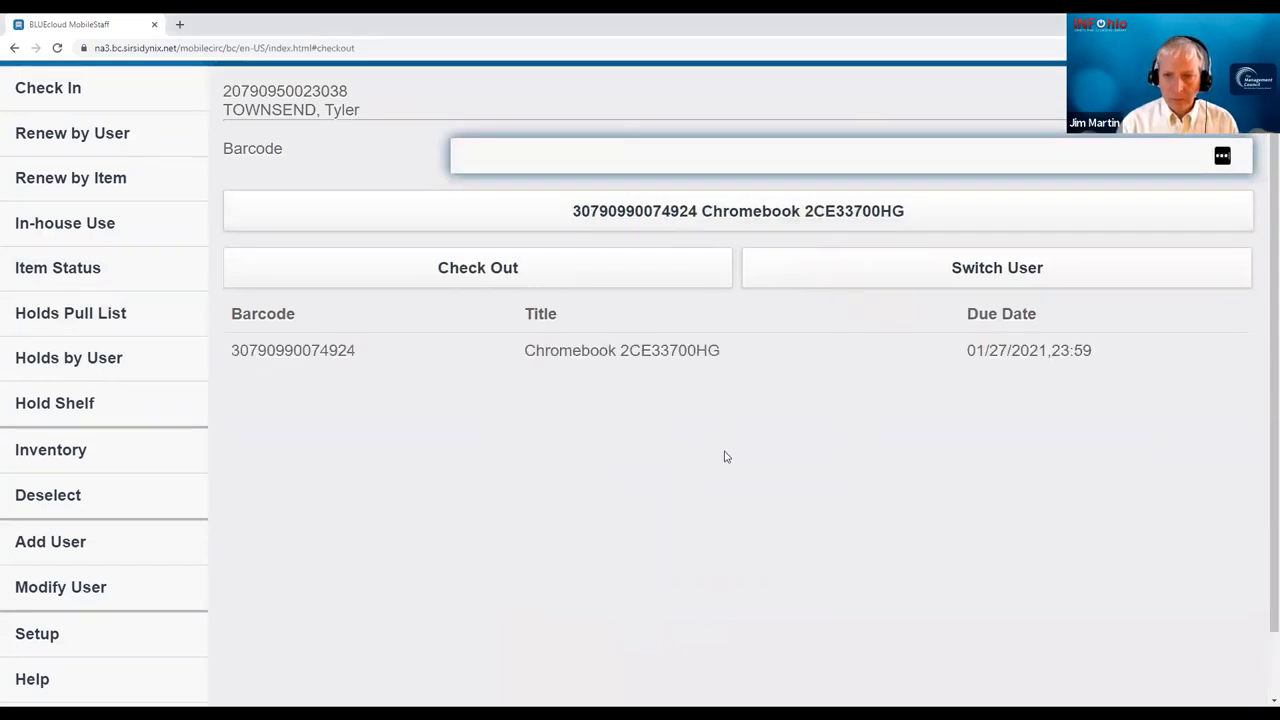
click(997, 268)
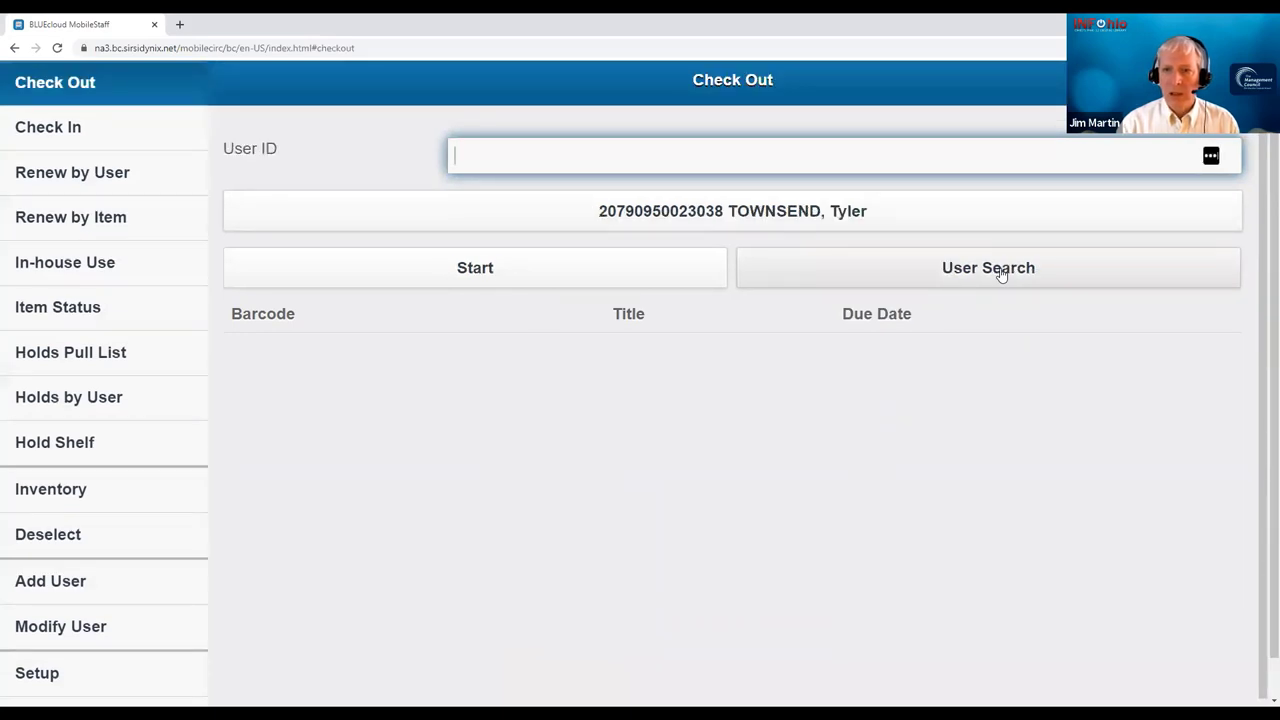
click(1000, 270)
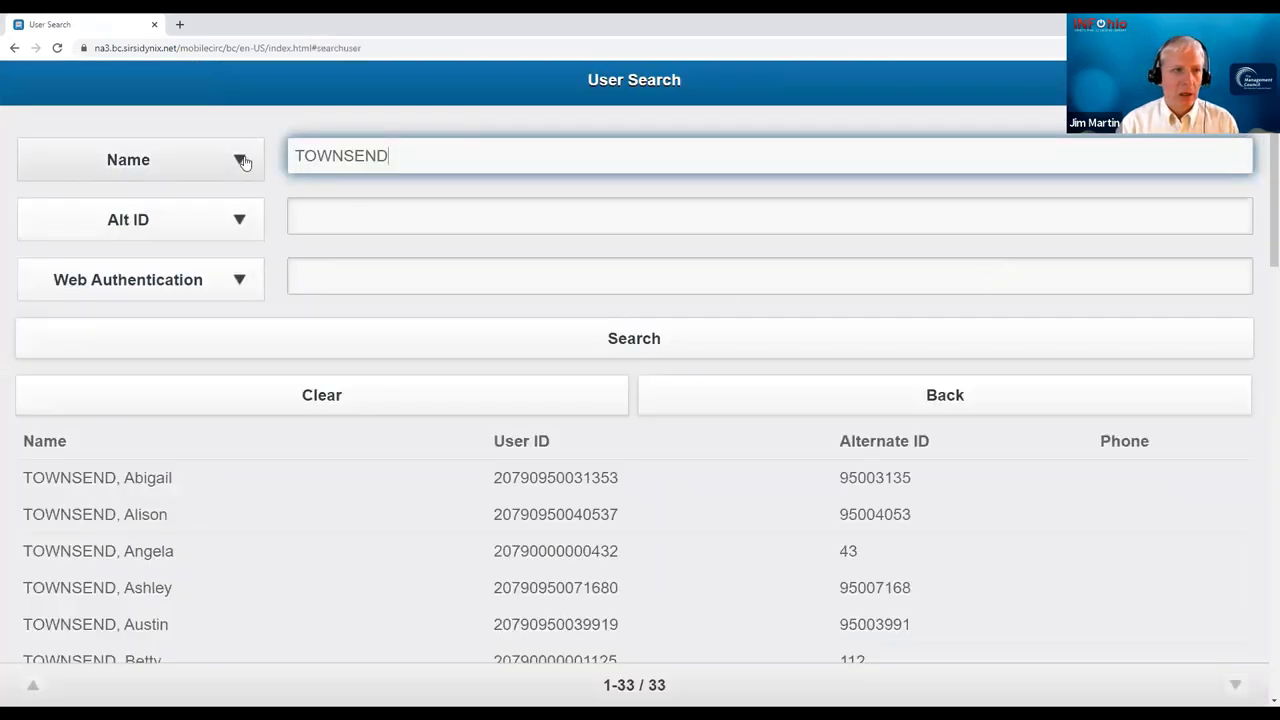
click(242, 162)
click(130, 301)
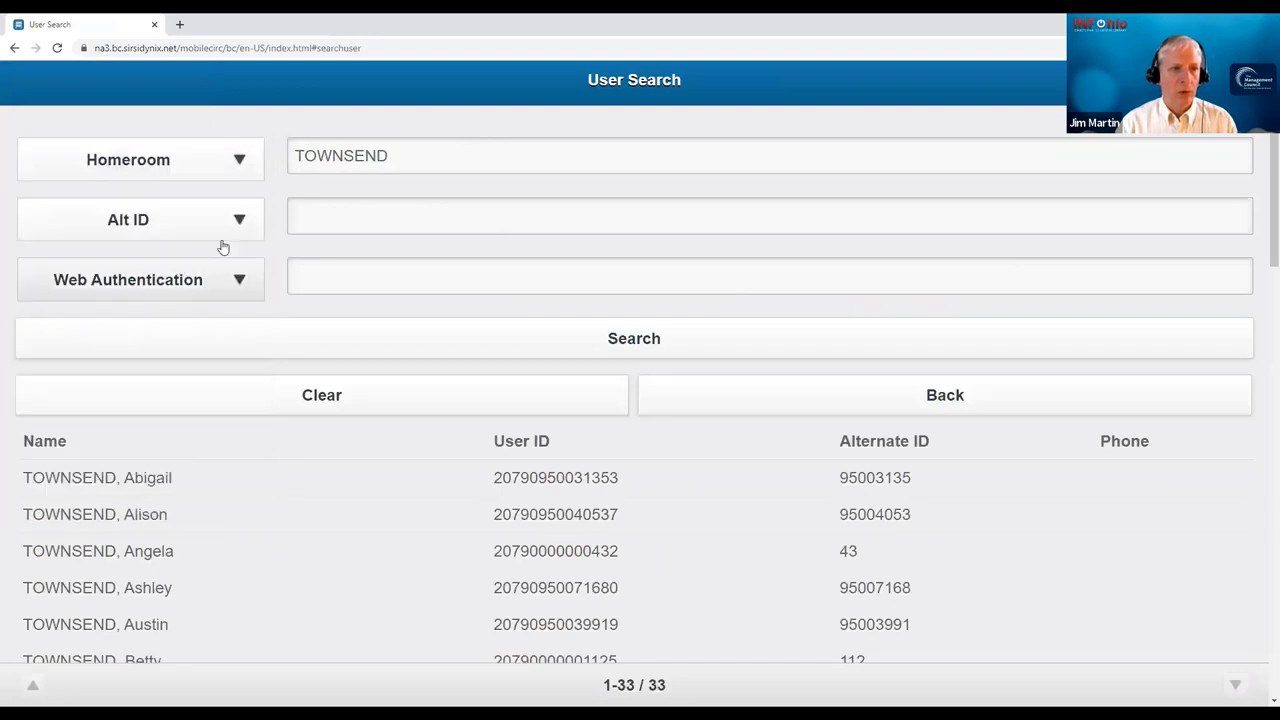
drag(393, 158, 270, 163)
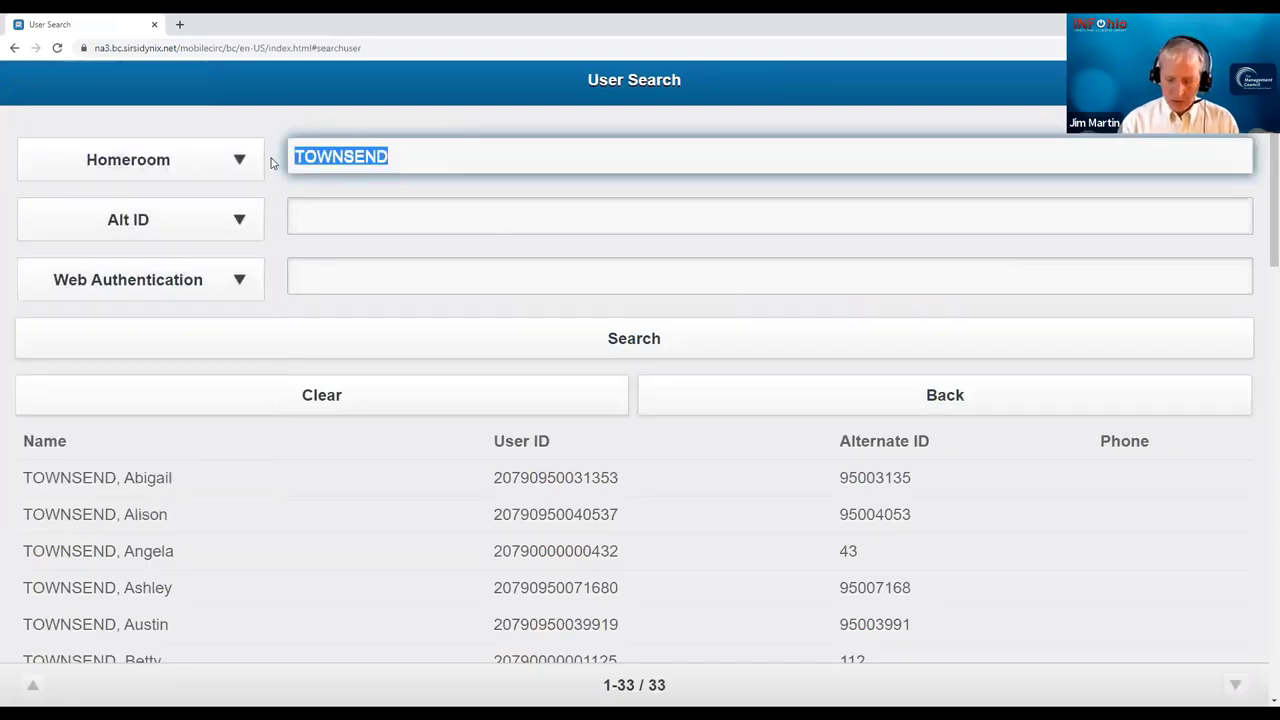
text(132)
key(Return)
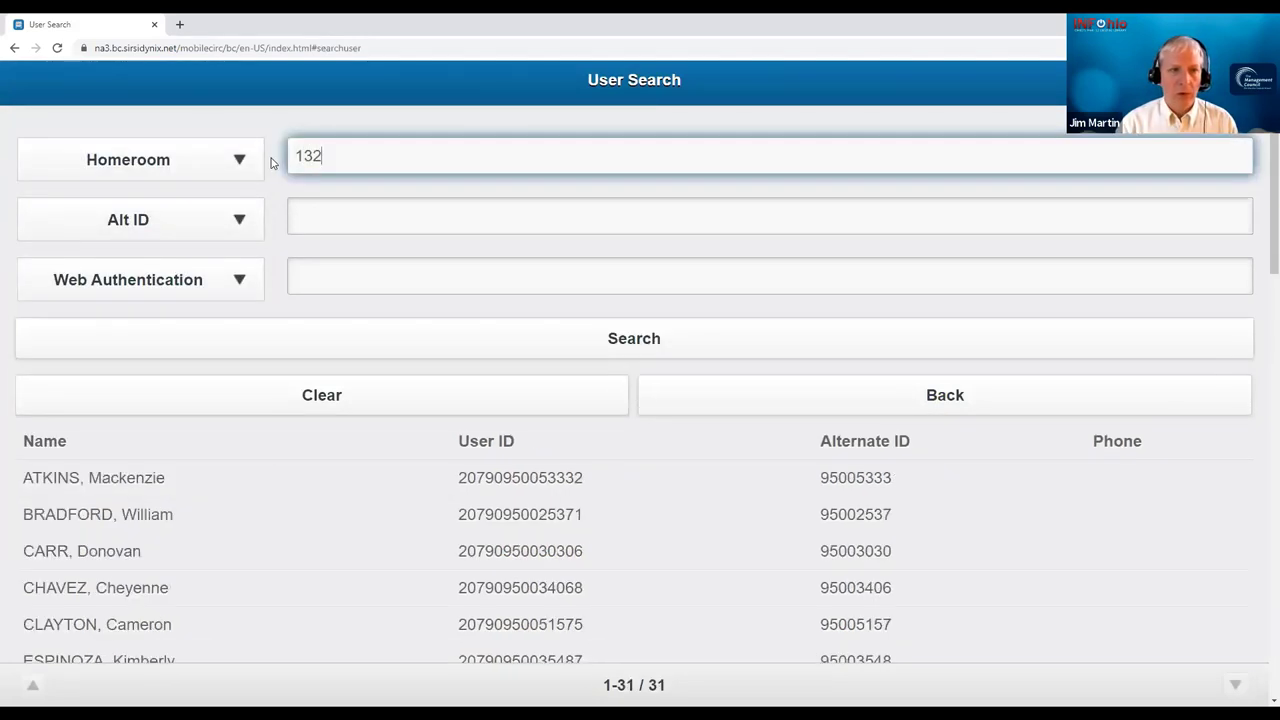
click(165, 591)
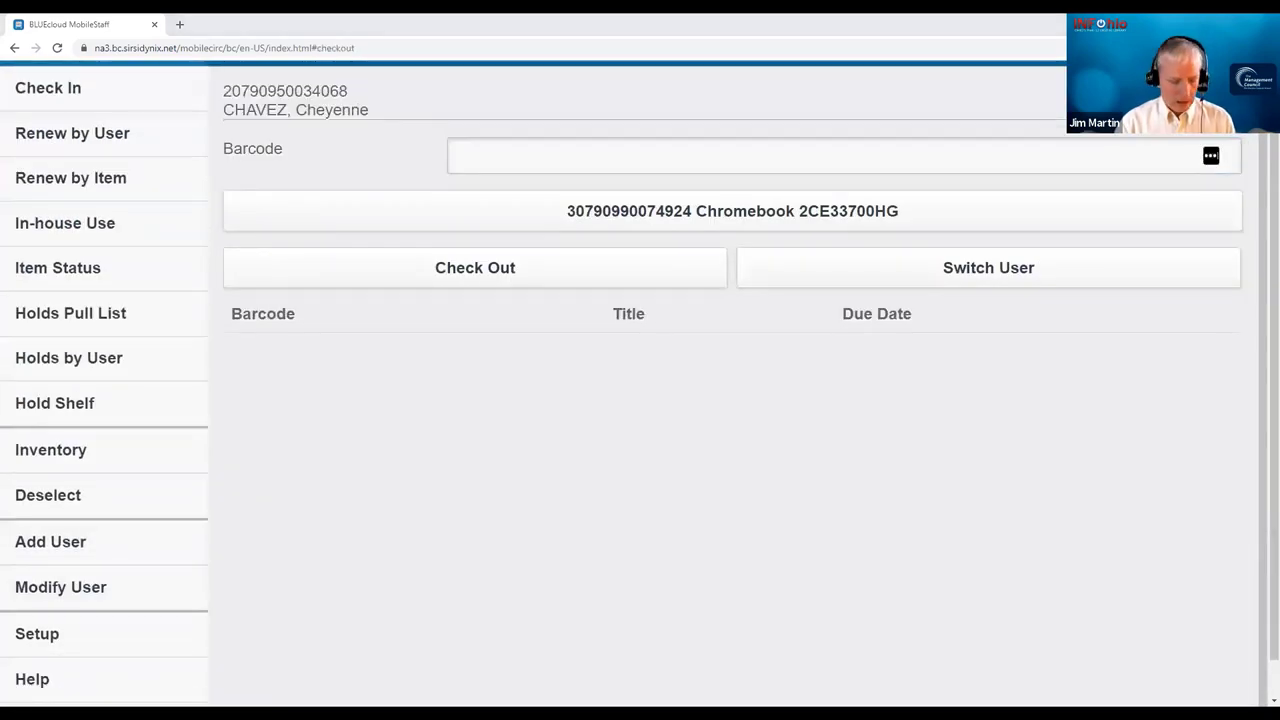
click(820, 152)
text(30790990074247)
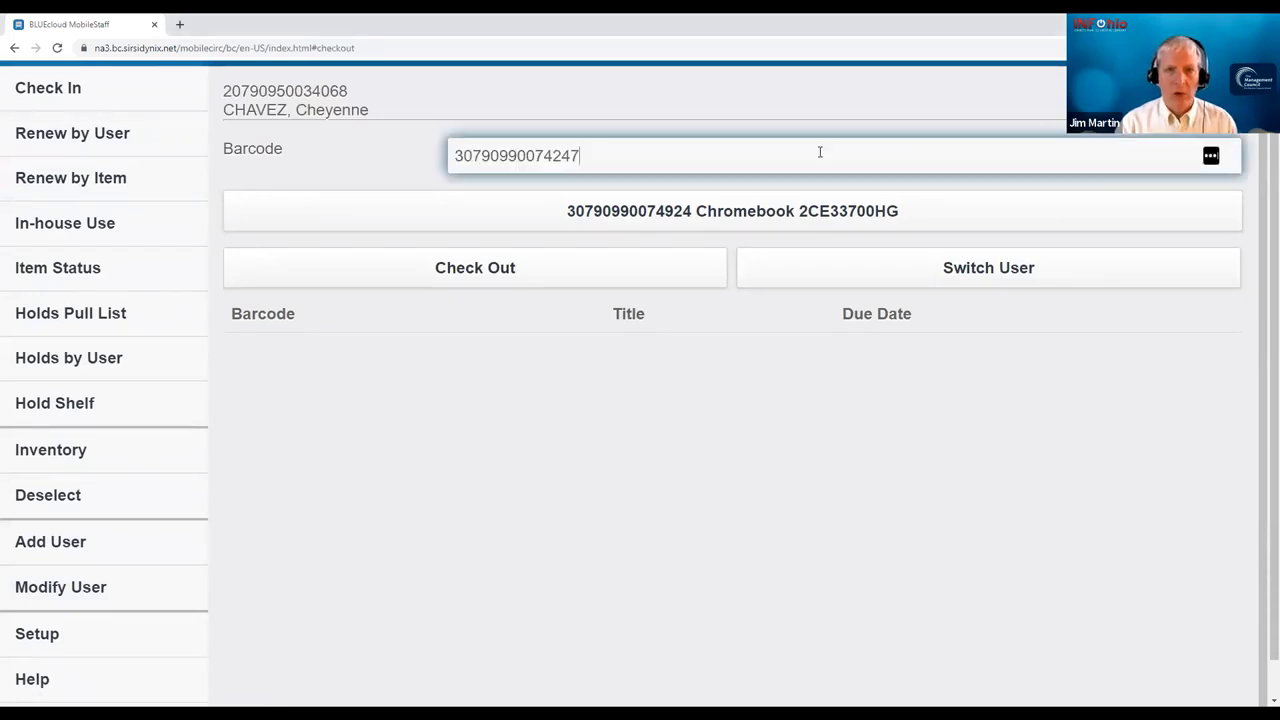
key(Return)
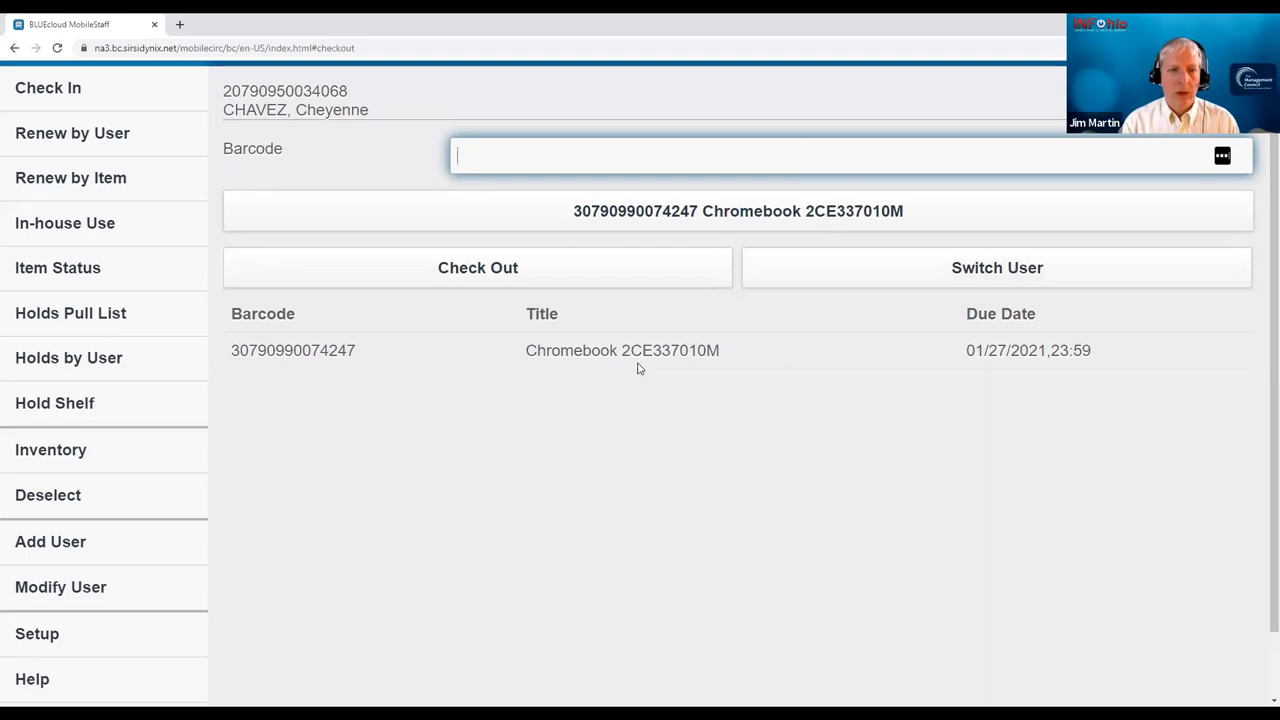
click(80, 89)
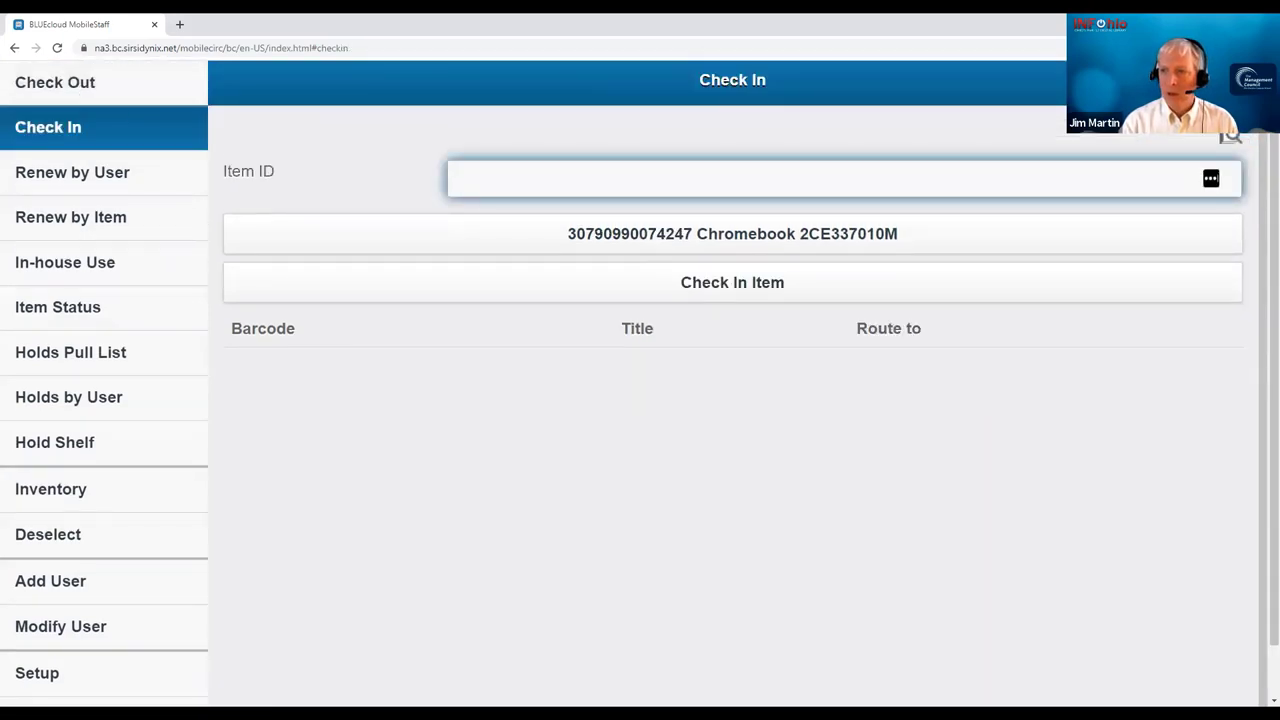
click(718, 174)
text(30790990074221)
key(Return)
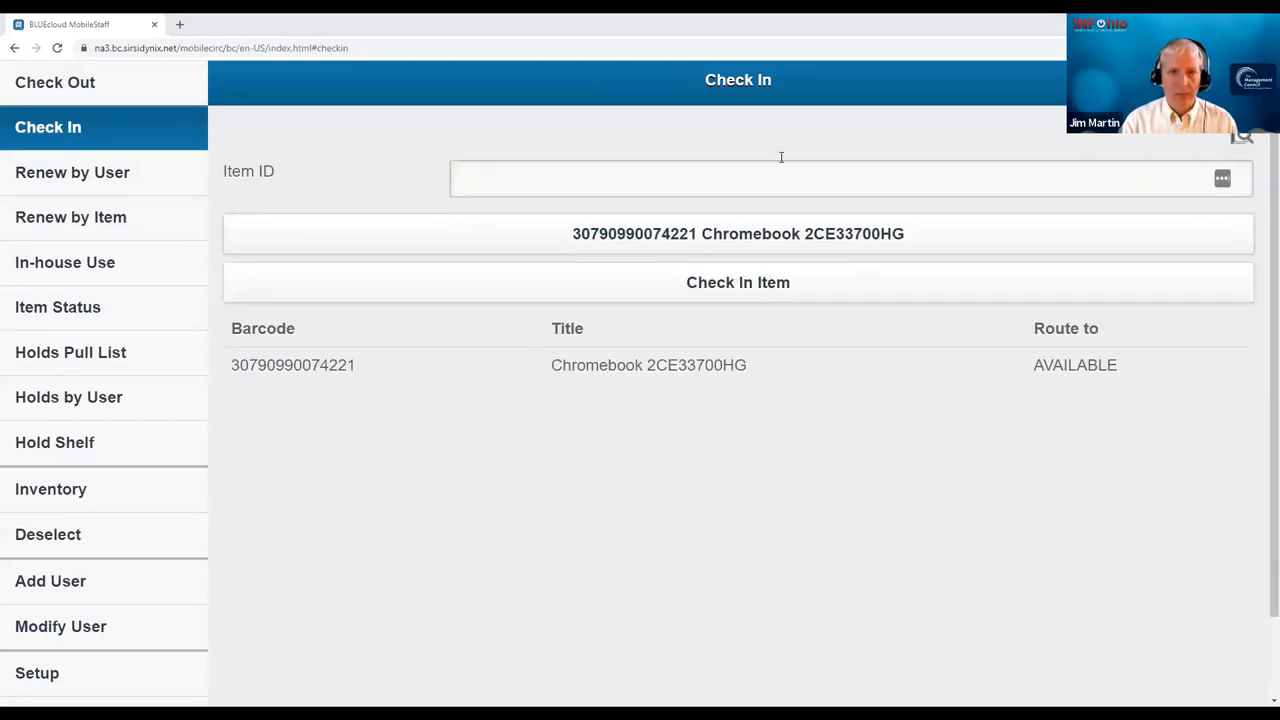
click(829, 191)
text(30790990074924)
key(Return)
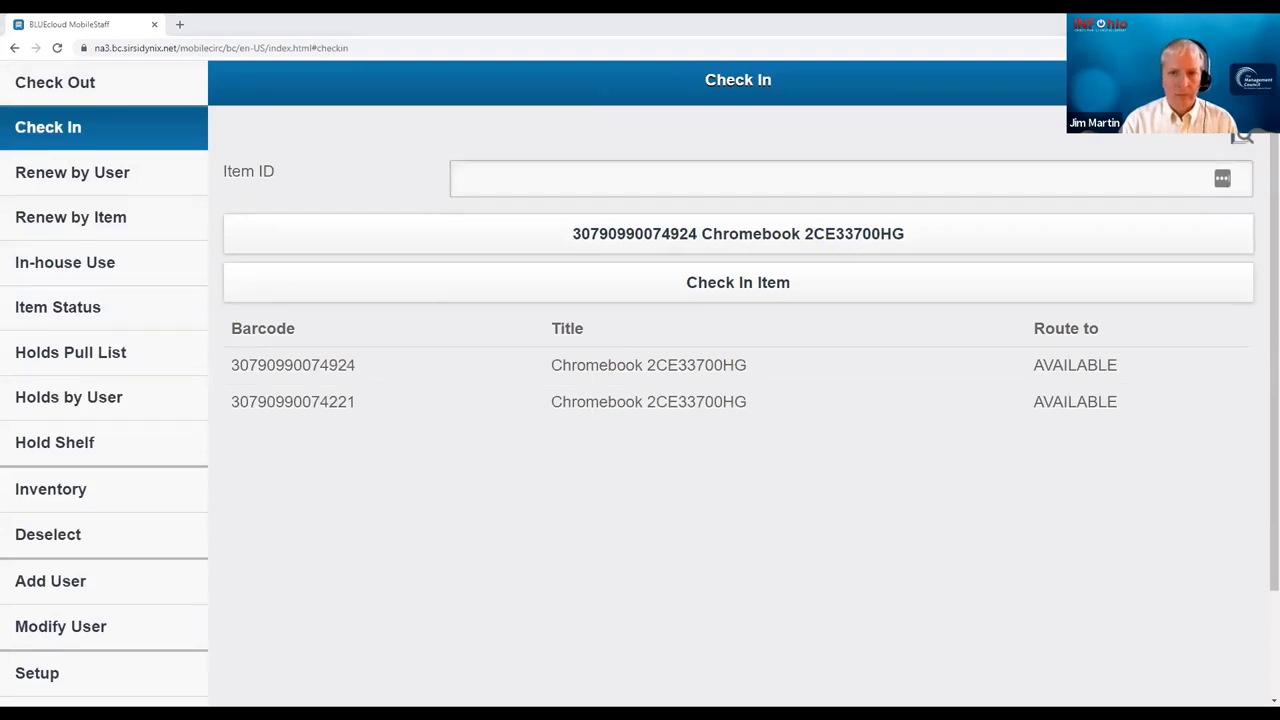
text(30790990074247)
key(Return)
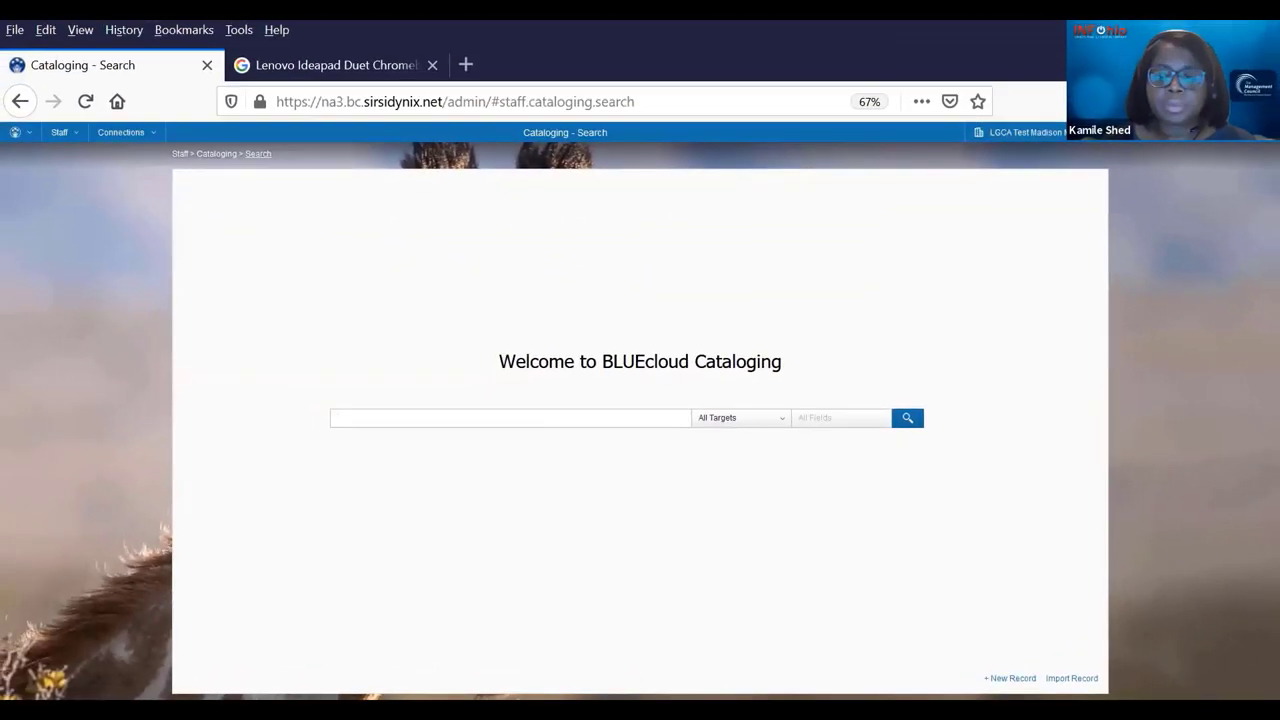
- Start a new record from the INFOhio General Equipment Template, dated cataloged 01/20/2021
click(1035, 628)
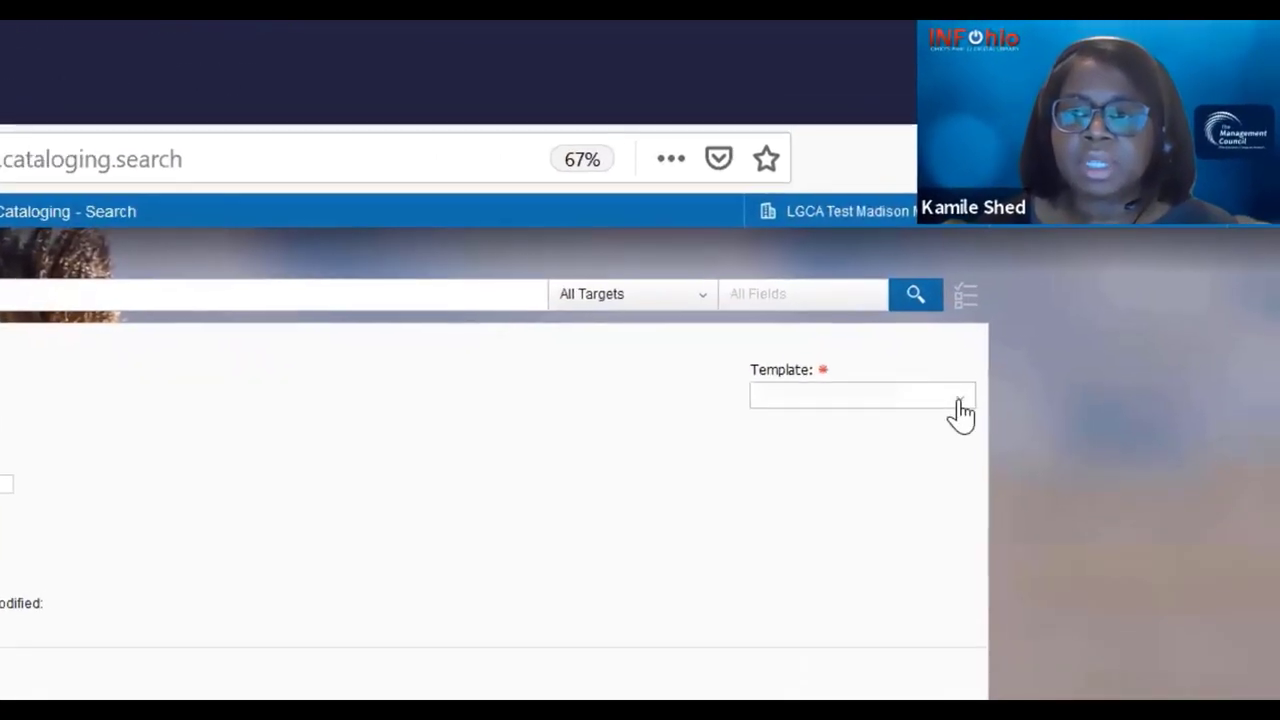
click(958, 403)
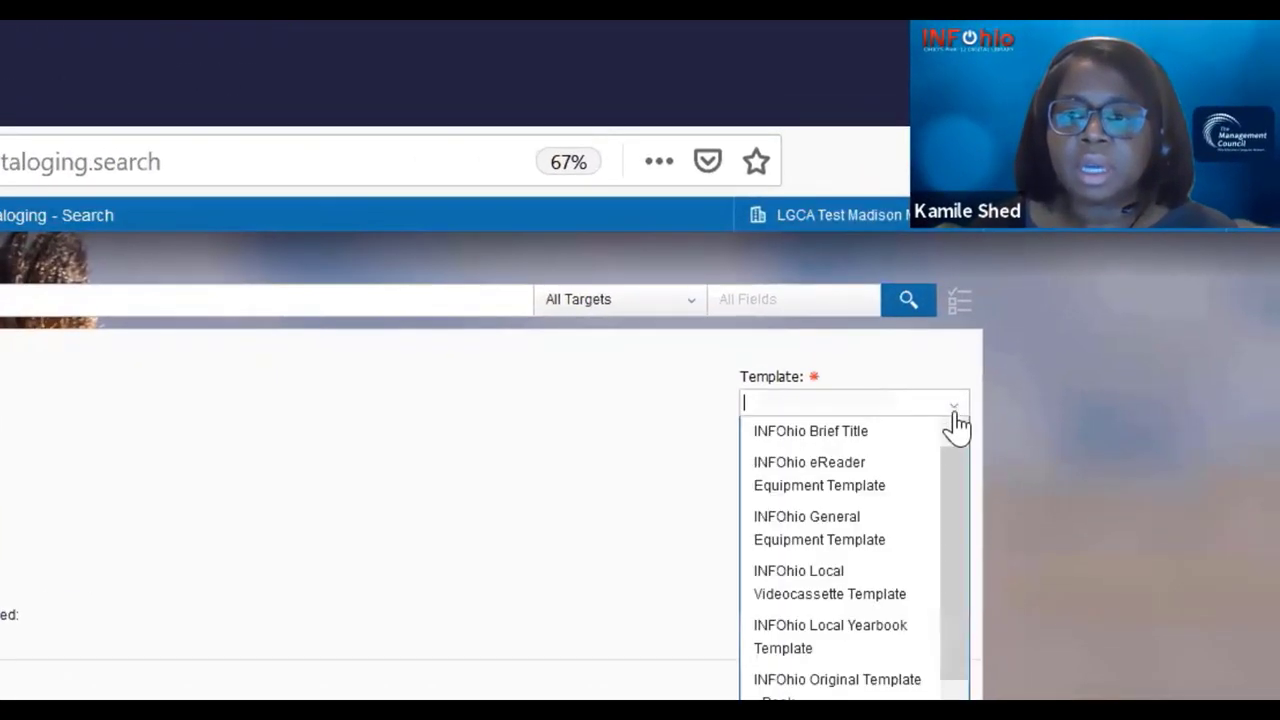
click(876, 541)
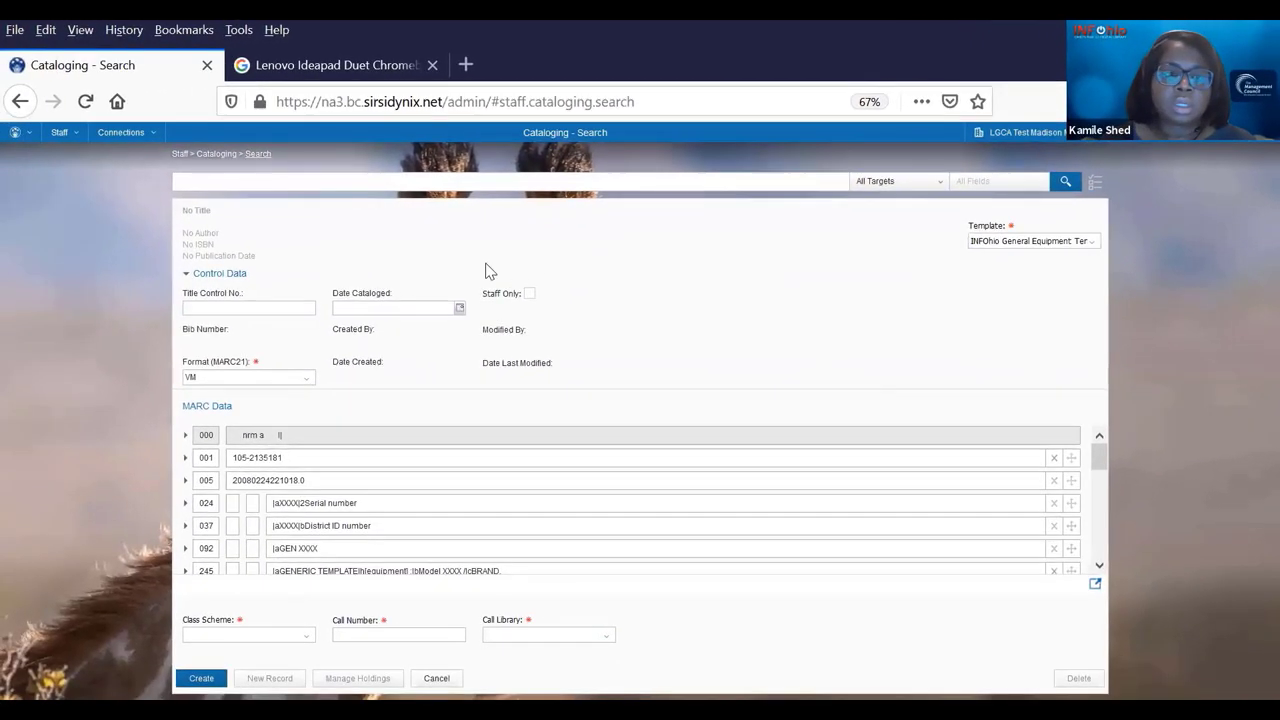
click(459, 310)
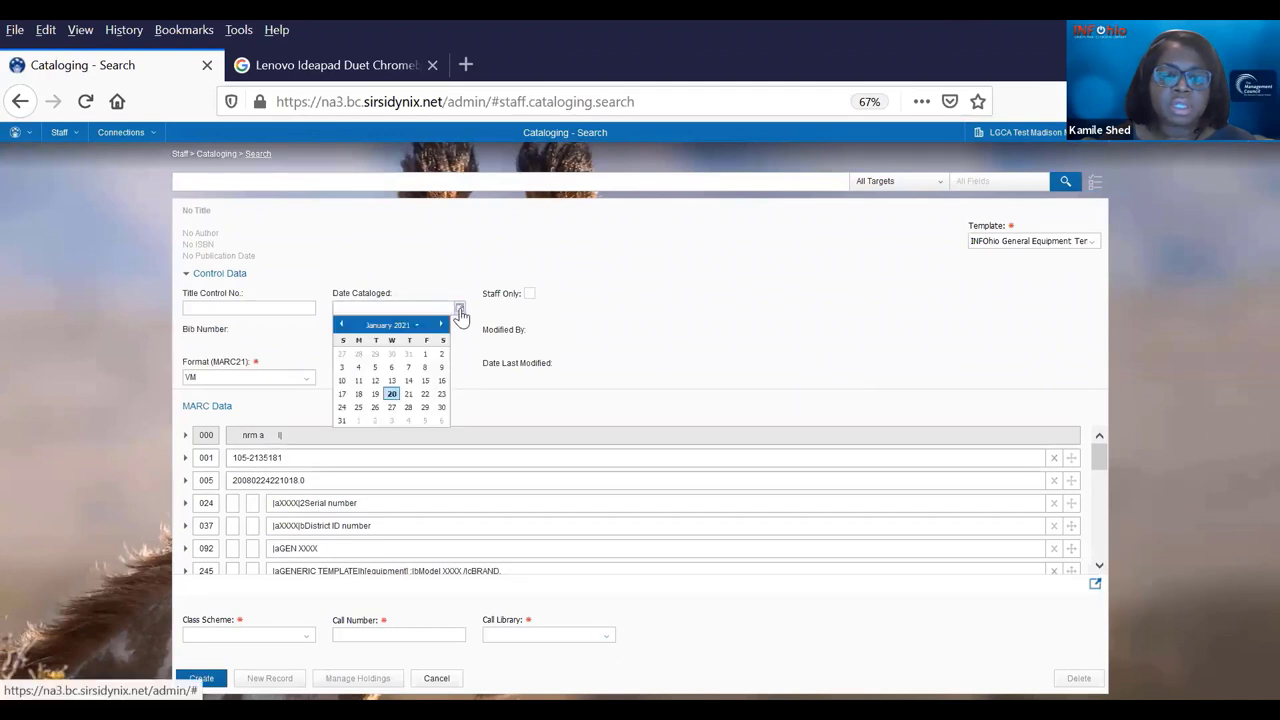
click(392, 394)
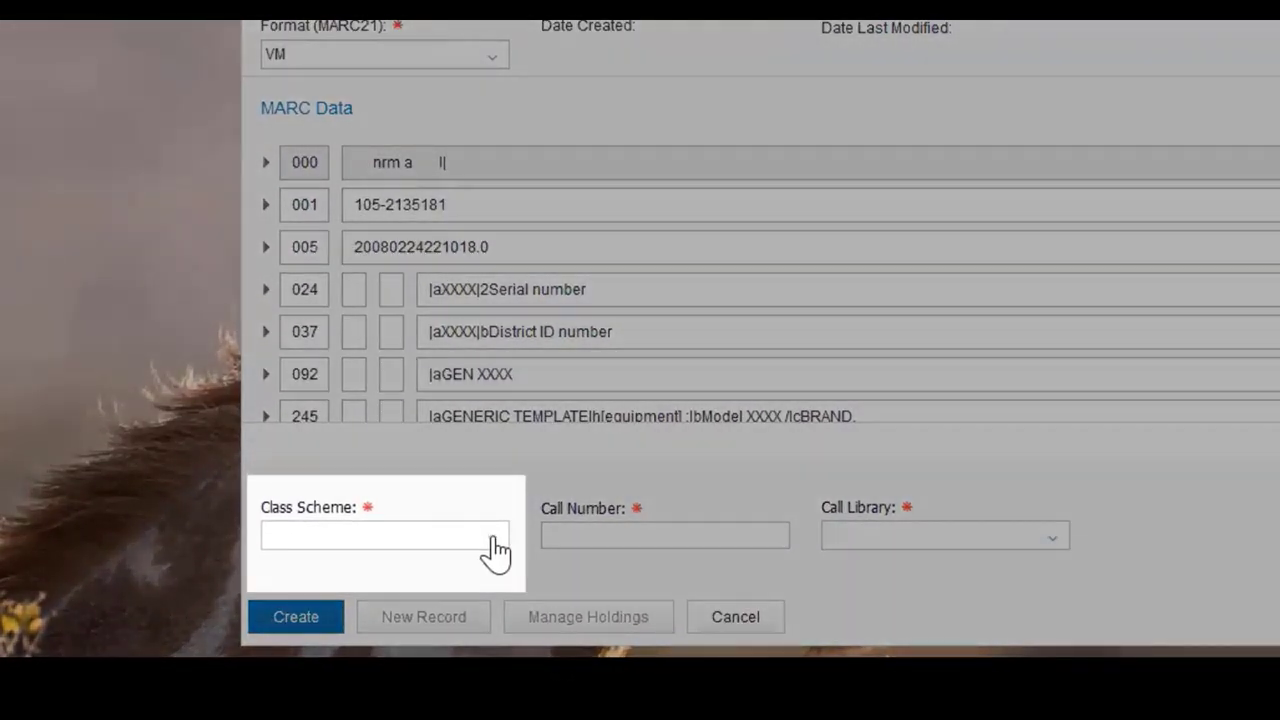
- Set class scheme ATDEWEYLOC and call library MAMS for the call number
click(494, 538)
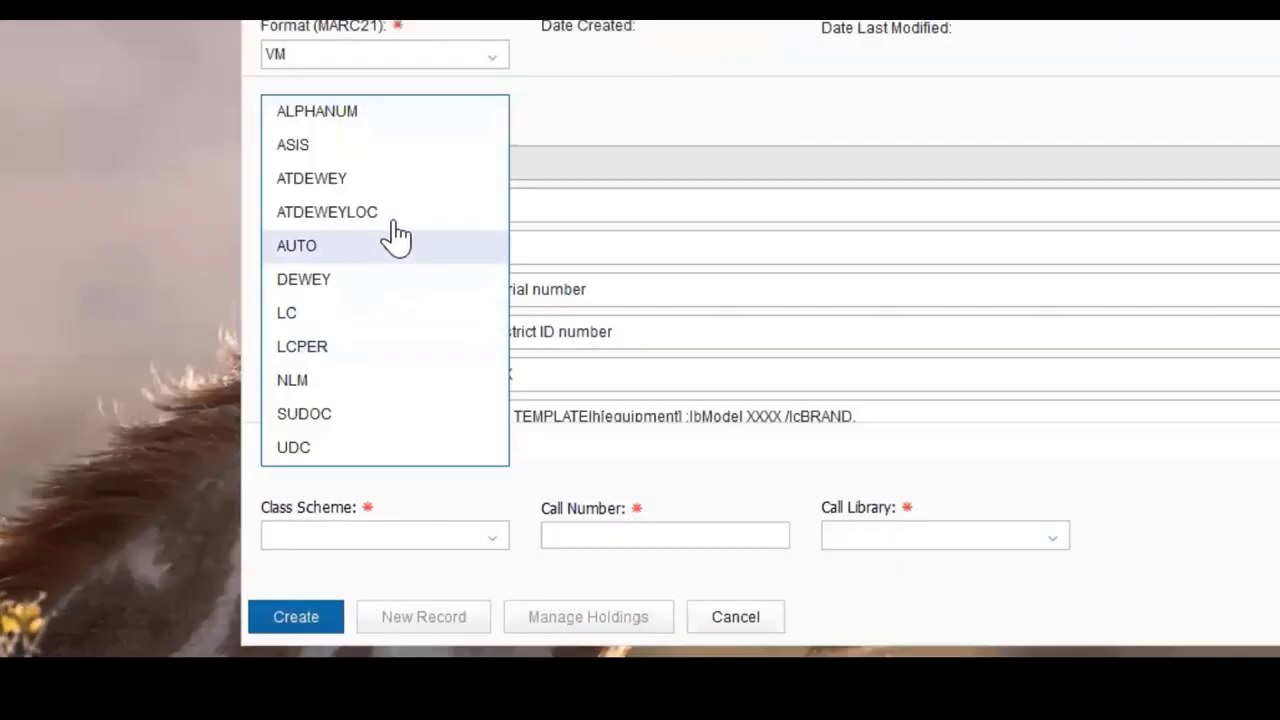
click(386, 214)
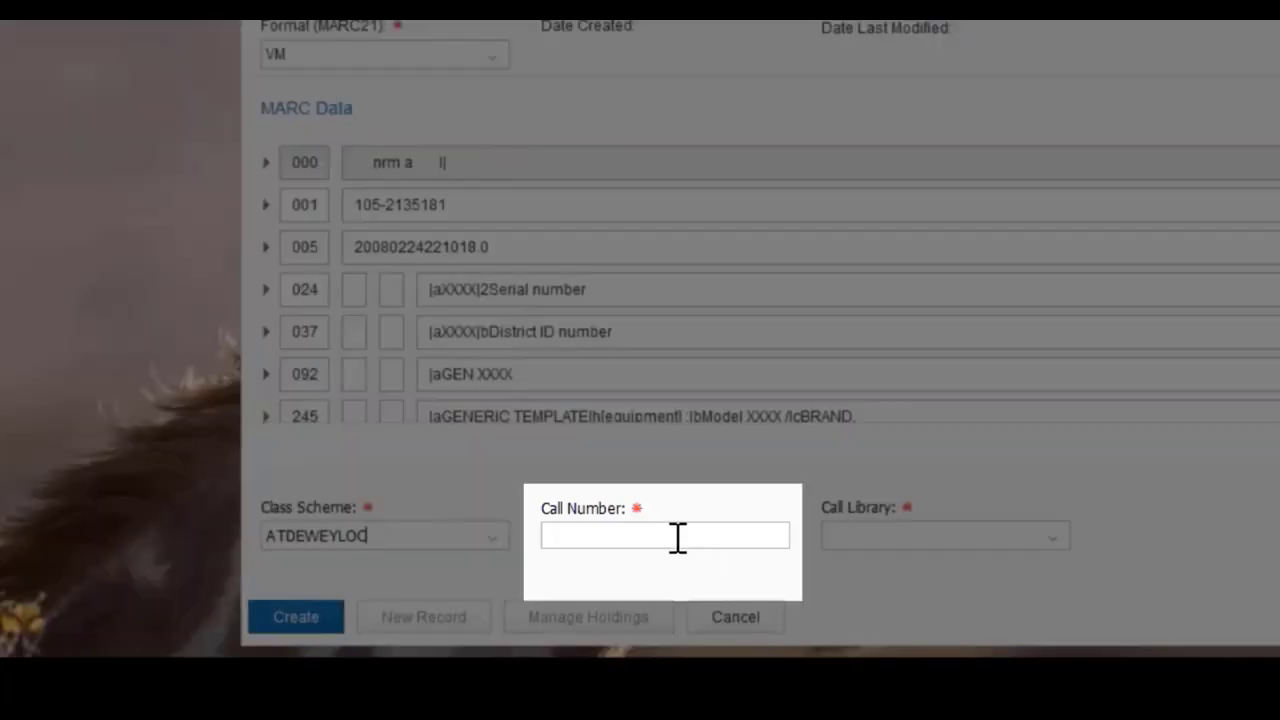
click(682, 540)
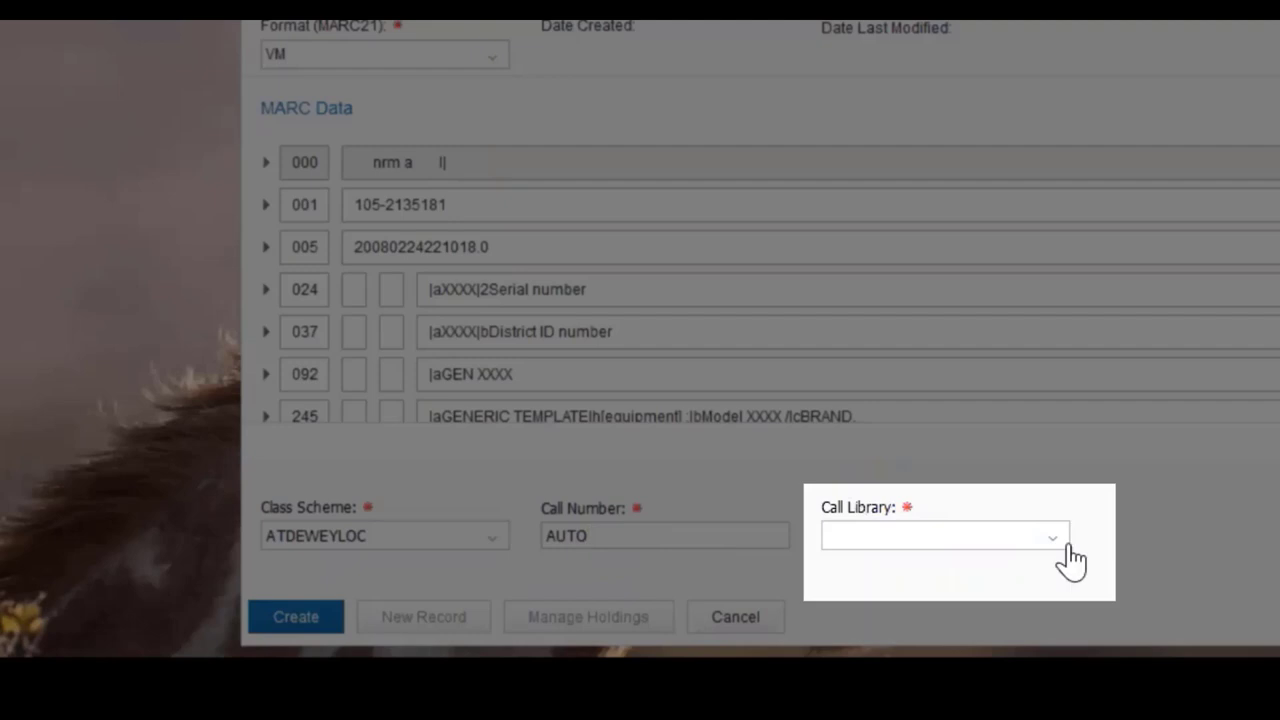
click(1050, 539)
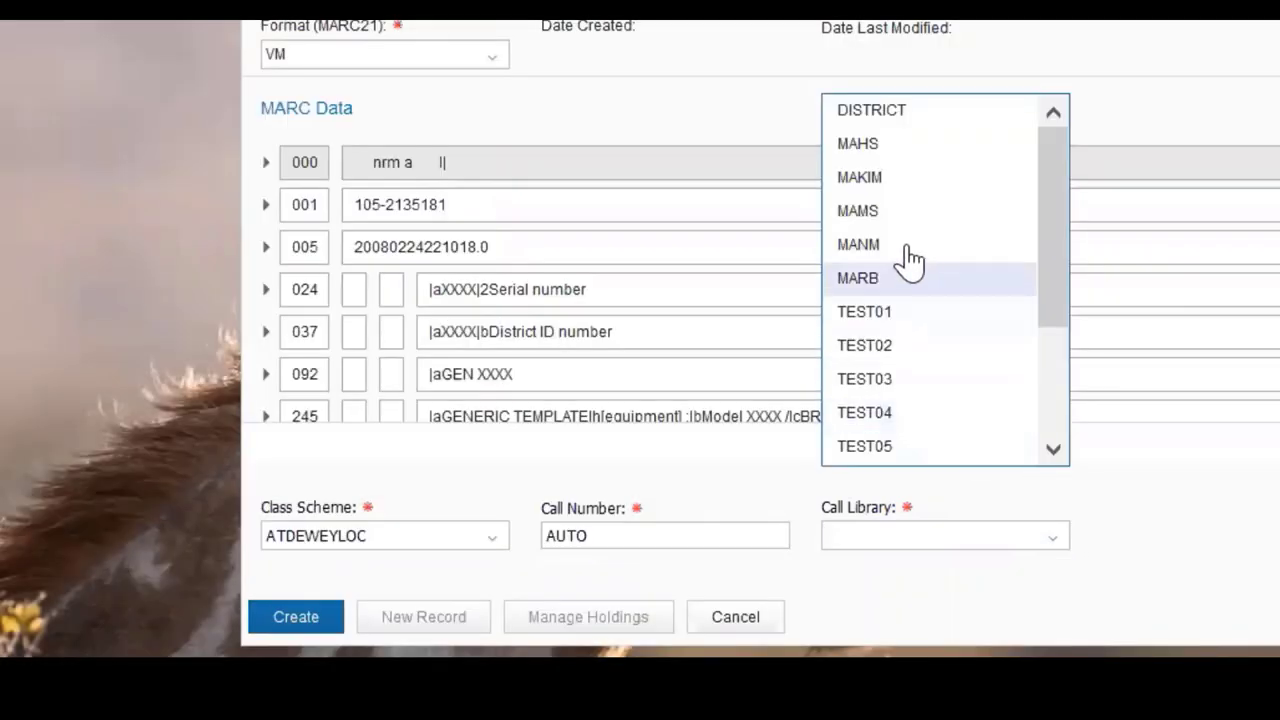
click(889, 222)
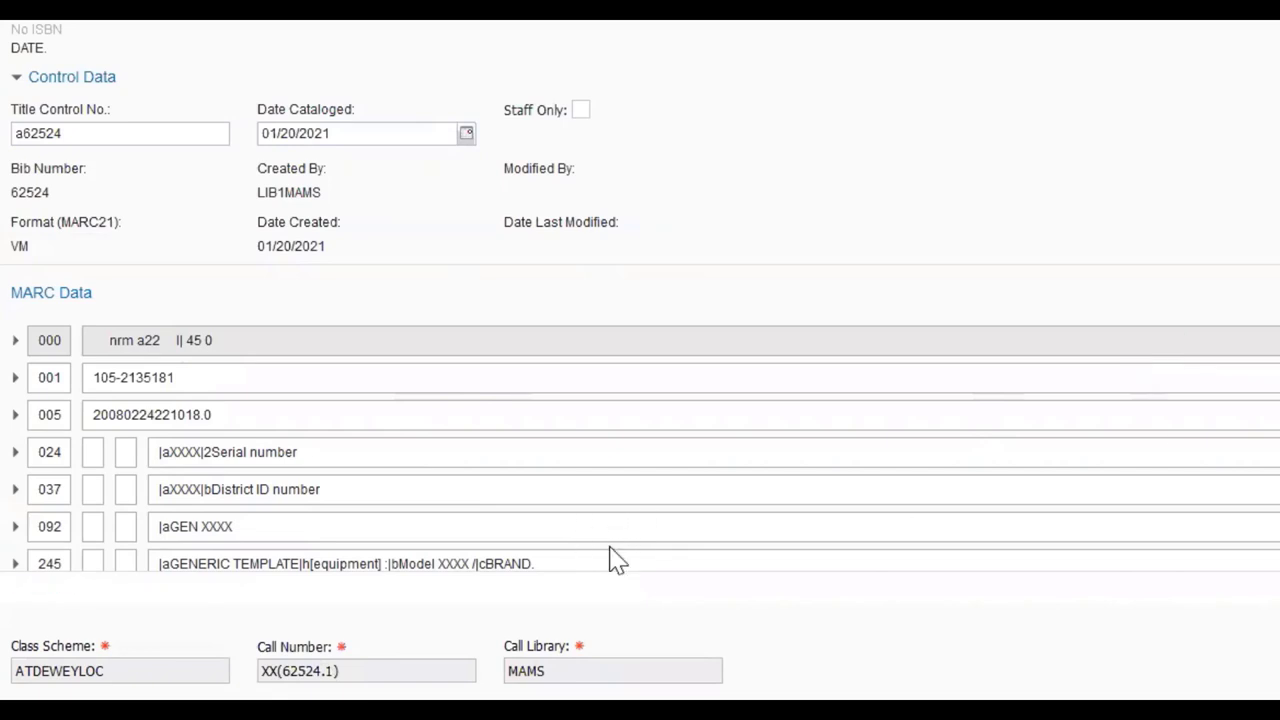
- Fill the 245 title placeholders with Chromebook, Model 3500 and Lenovo, then save
scroll(611, 557, down, 3)
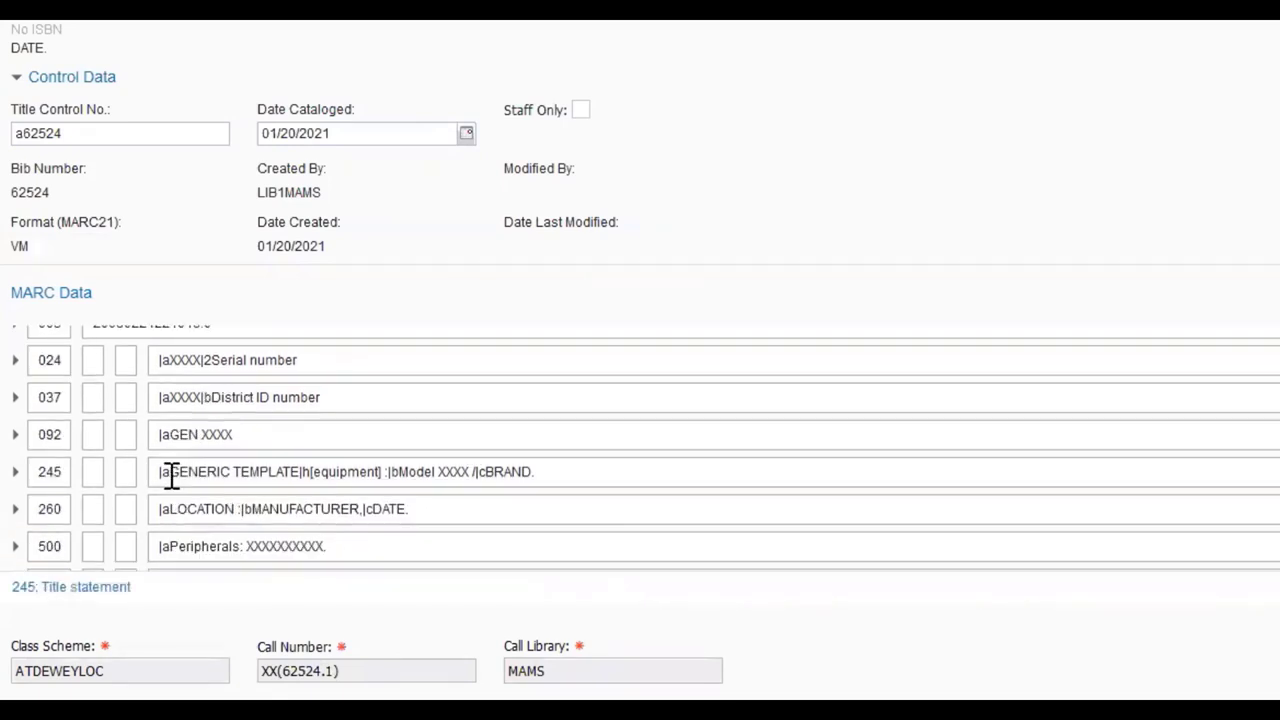
drag(170, 473, 384, 472)
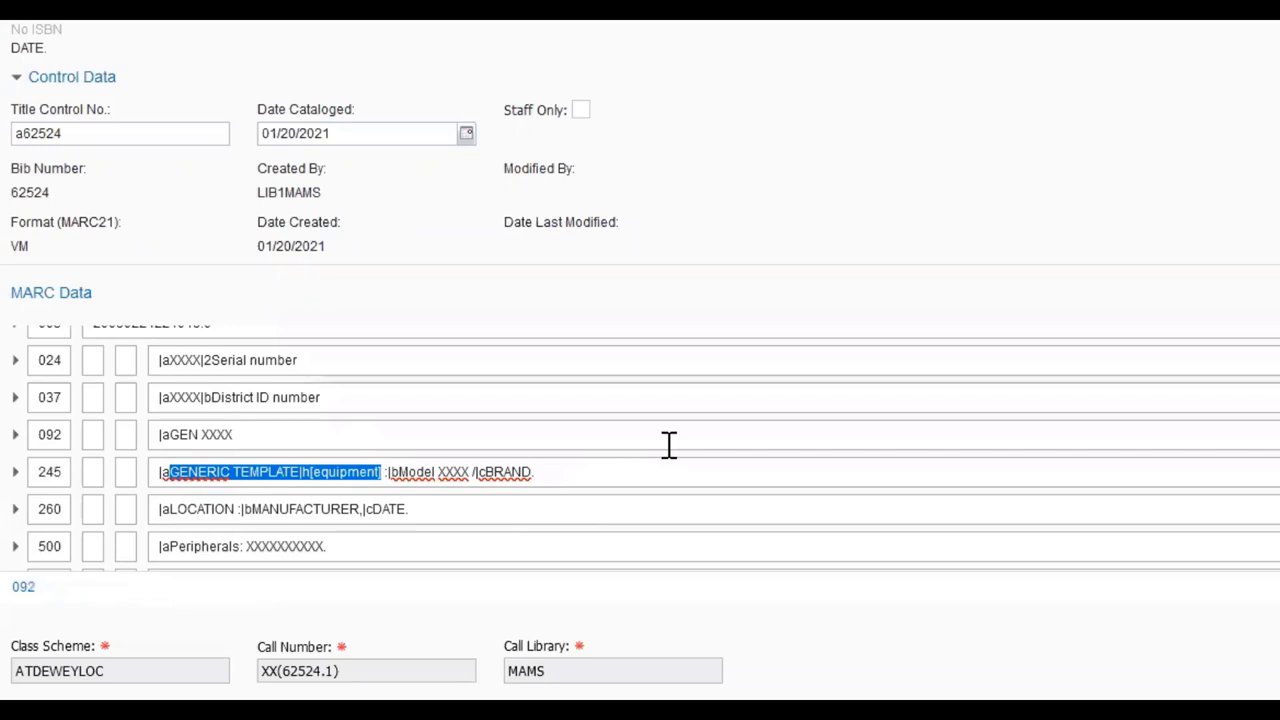
text(Chro)
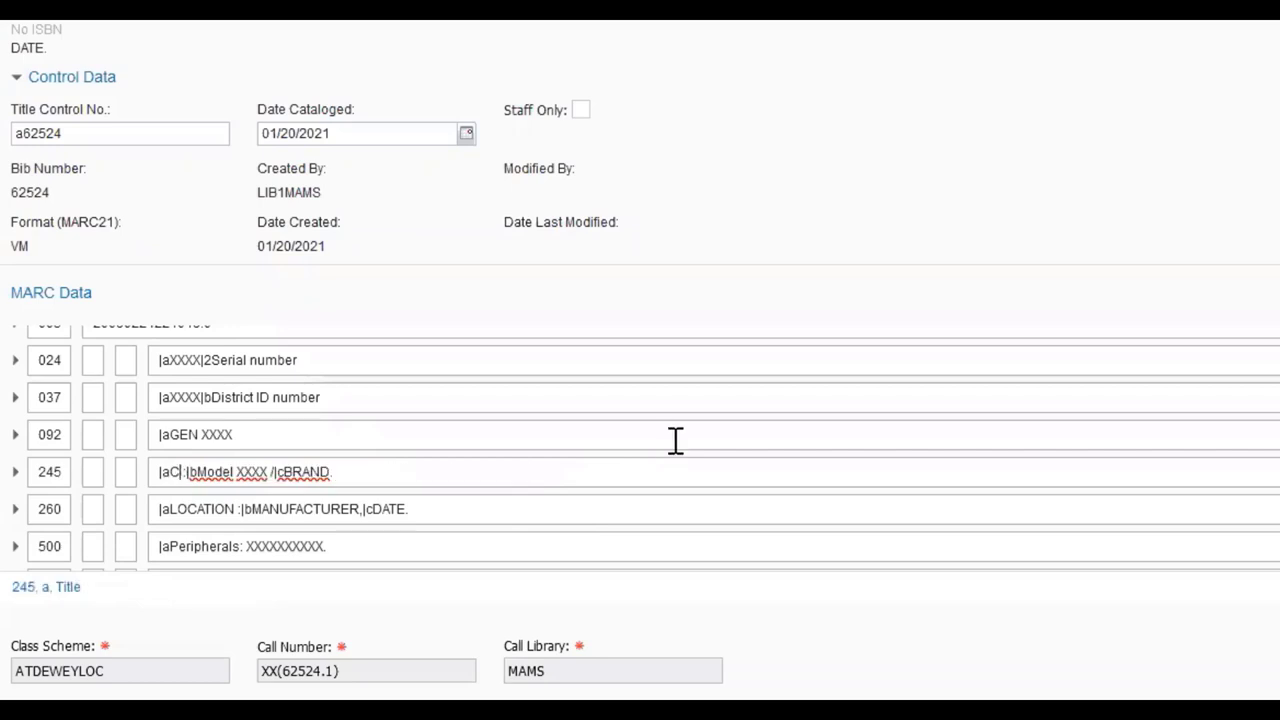
text(mebook)
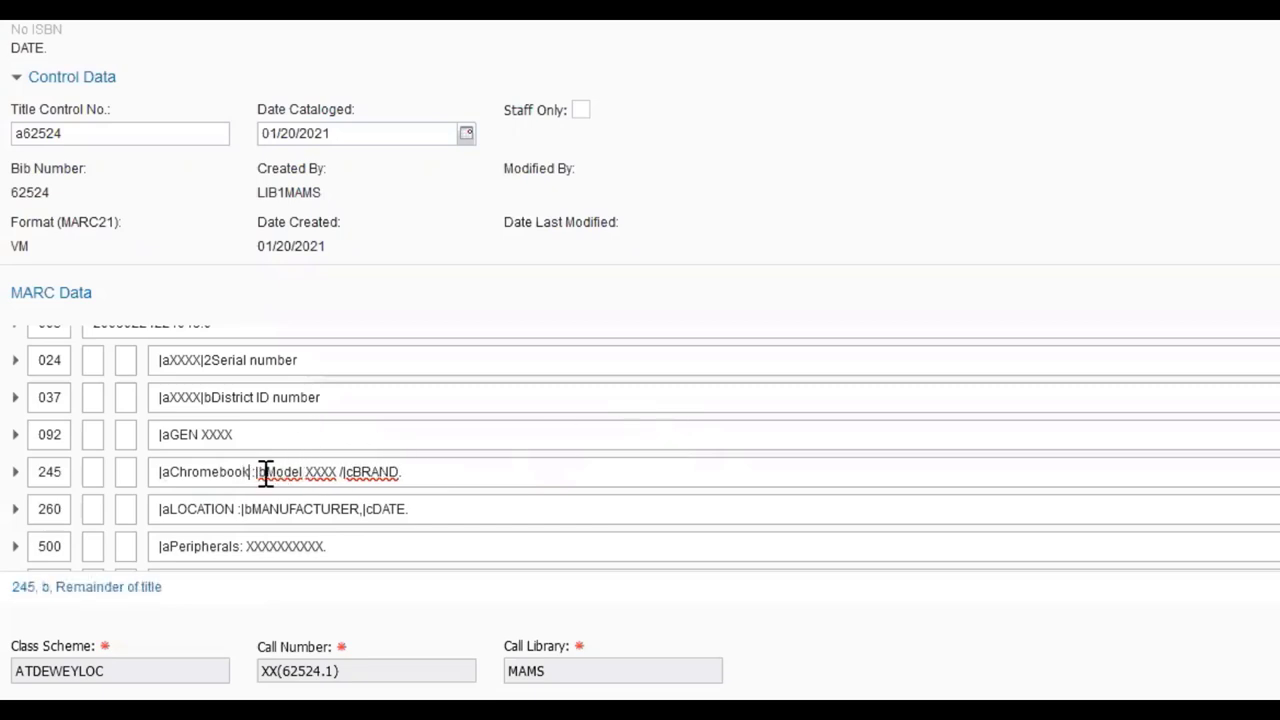
double_click(322, 472)
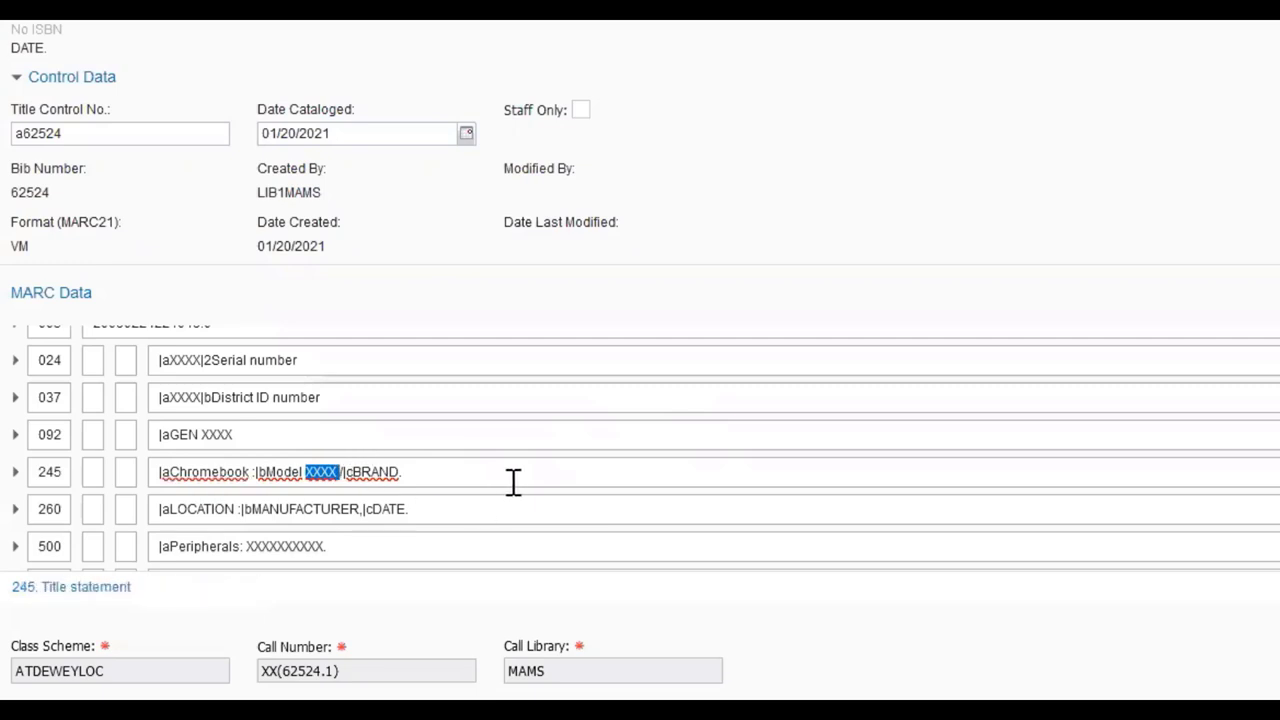
text(3500)
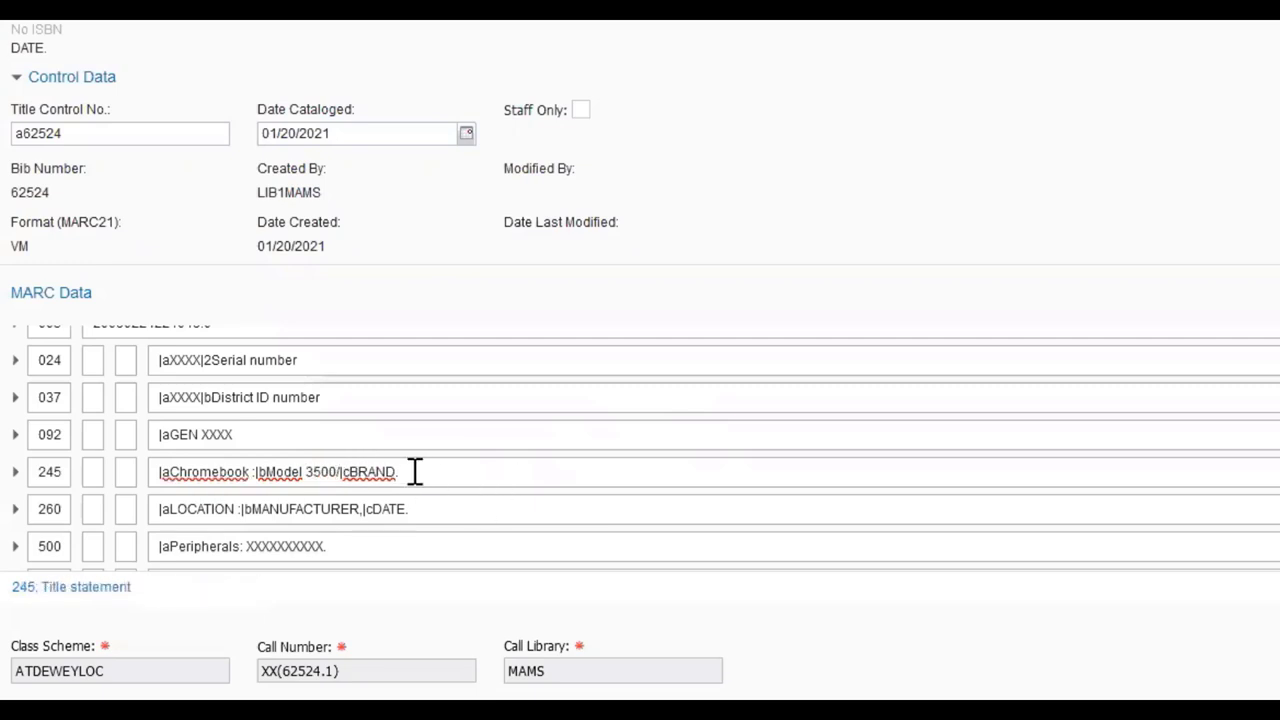
drag(406, 472, 353, 480)
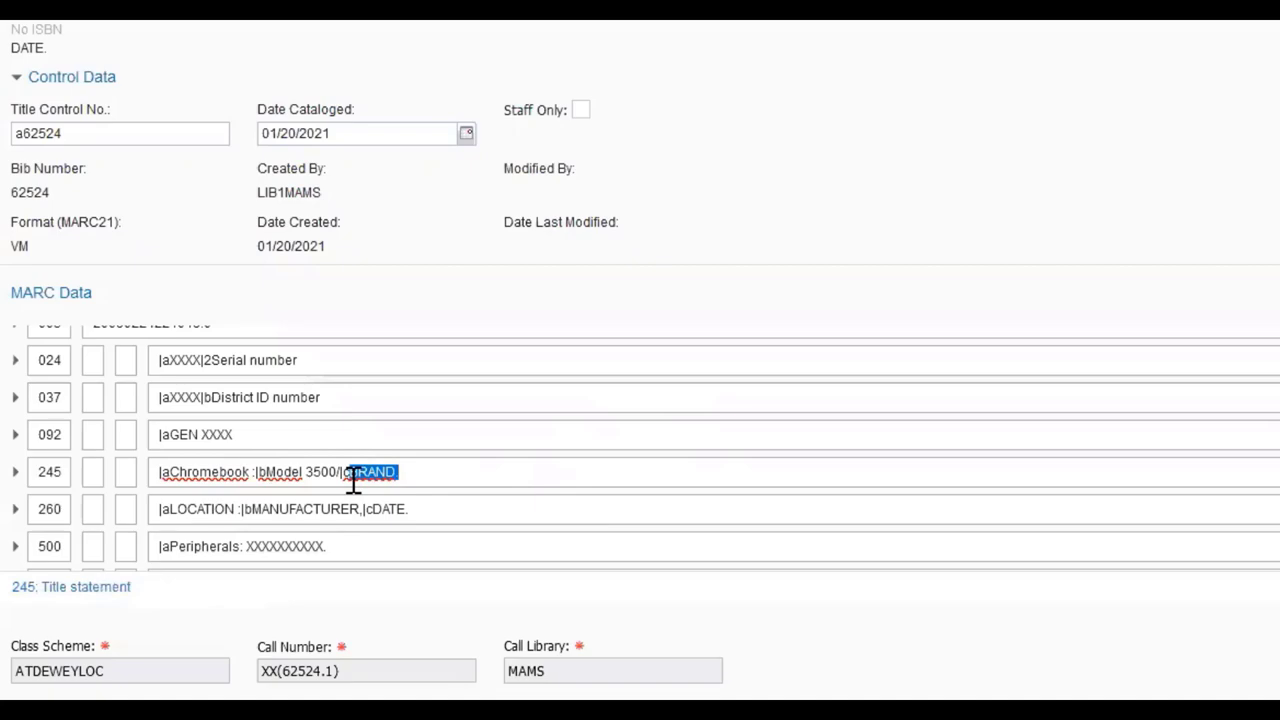
text(Lenovo)
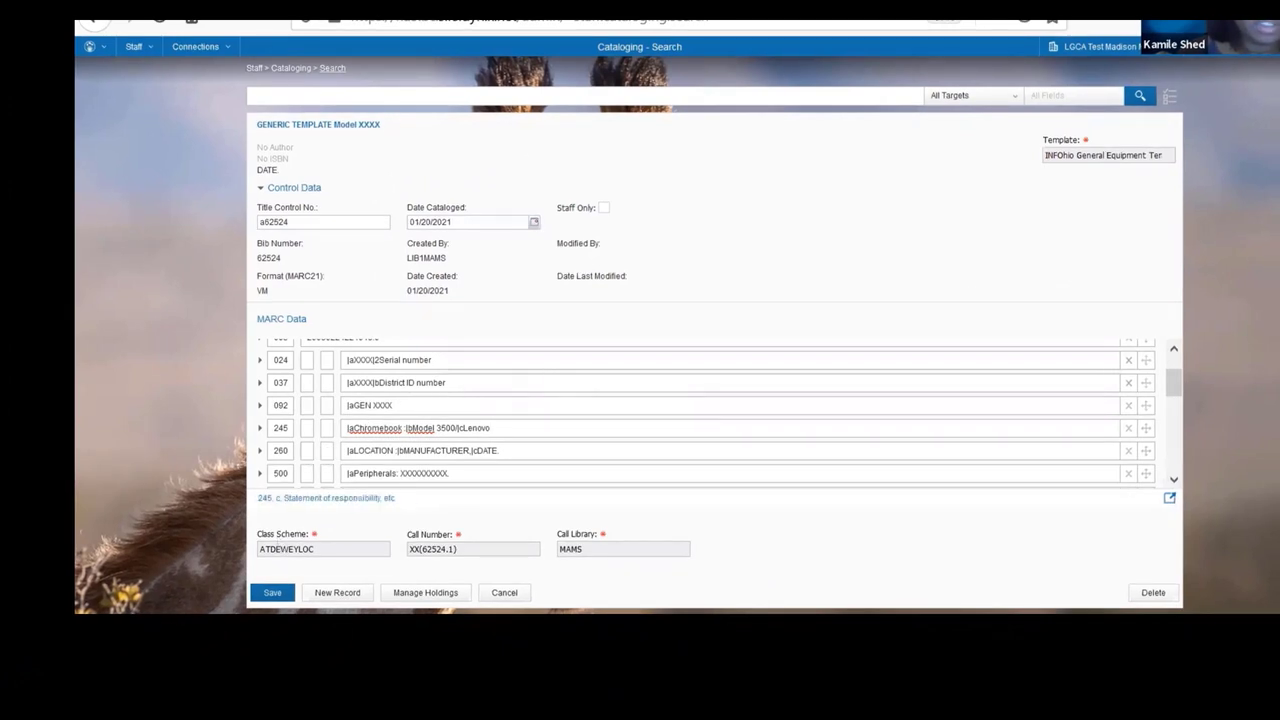
click(272, 592)
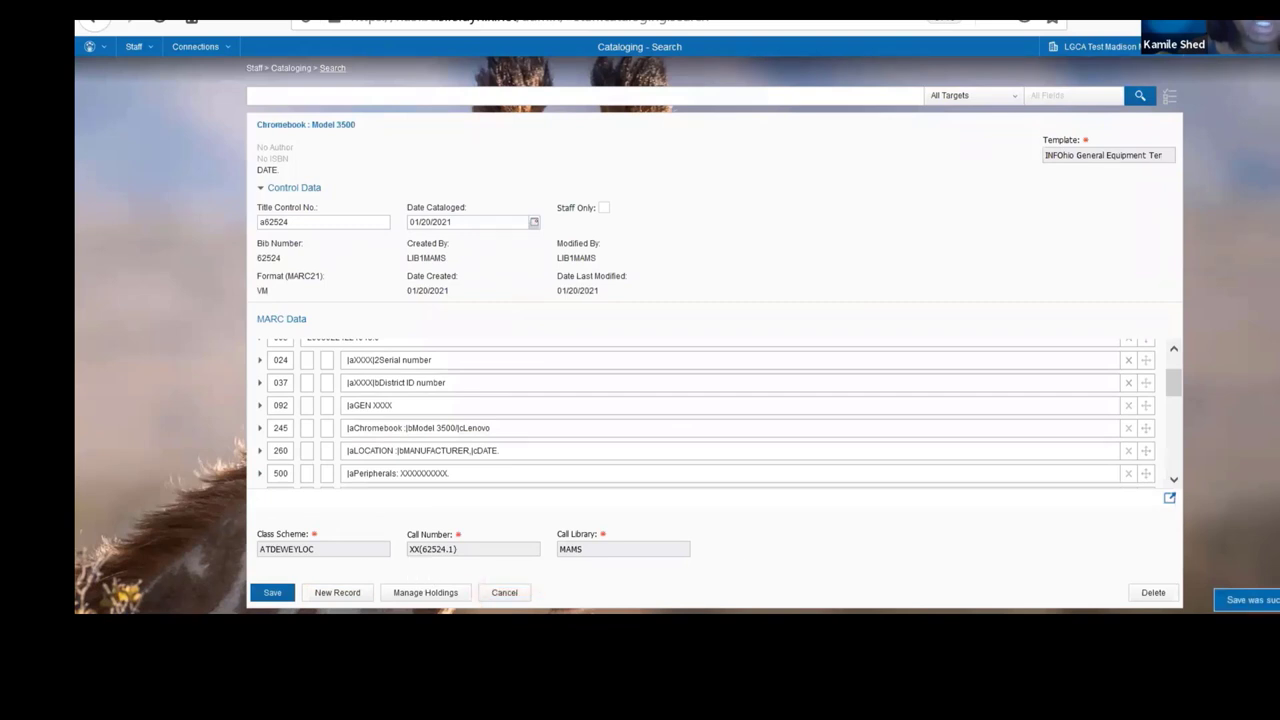
- In Manage Holdings, replace call number XX(62524.1) with CB 3400 and save
click(425, 592)
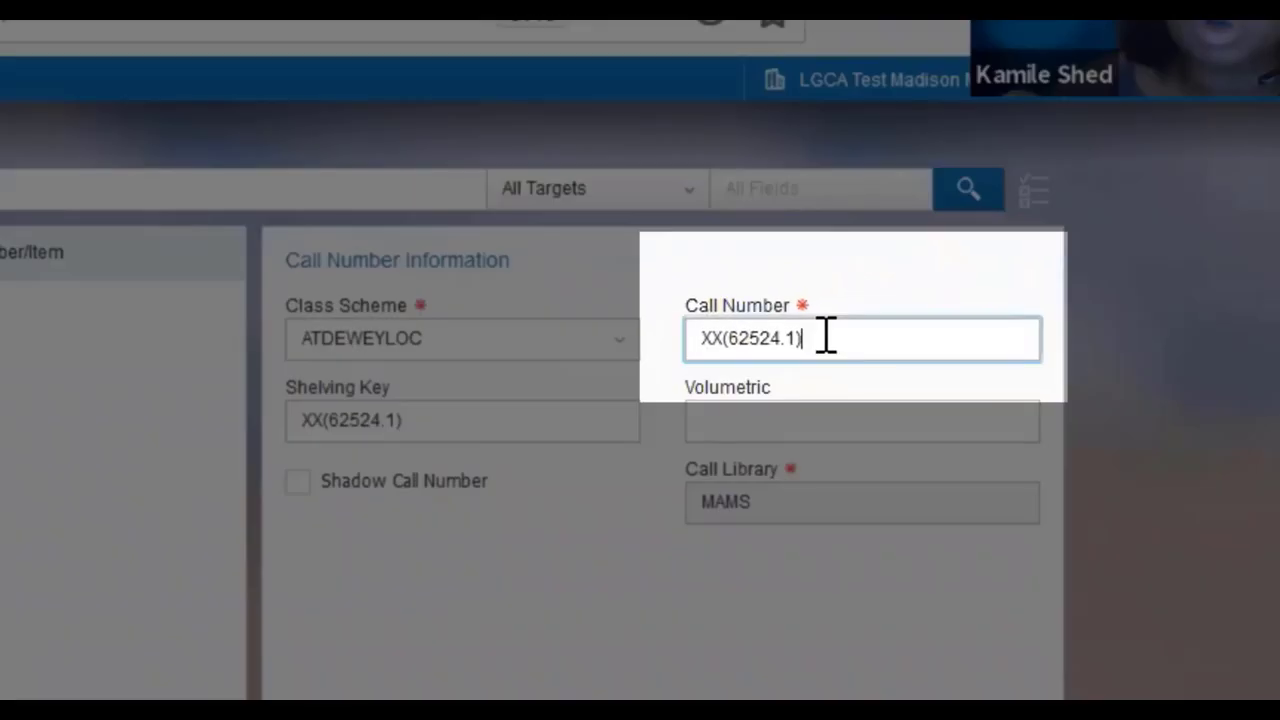
drag(835, 330, 562, 327)
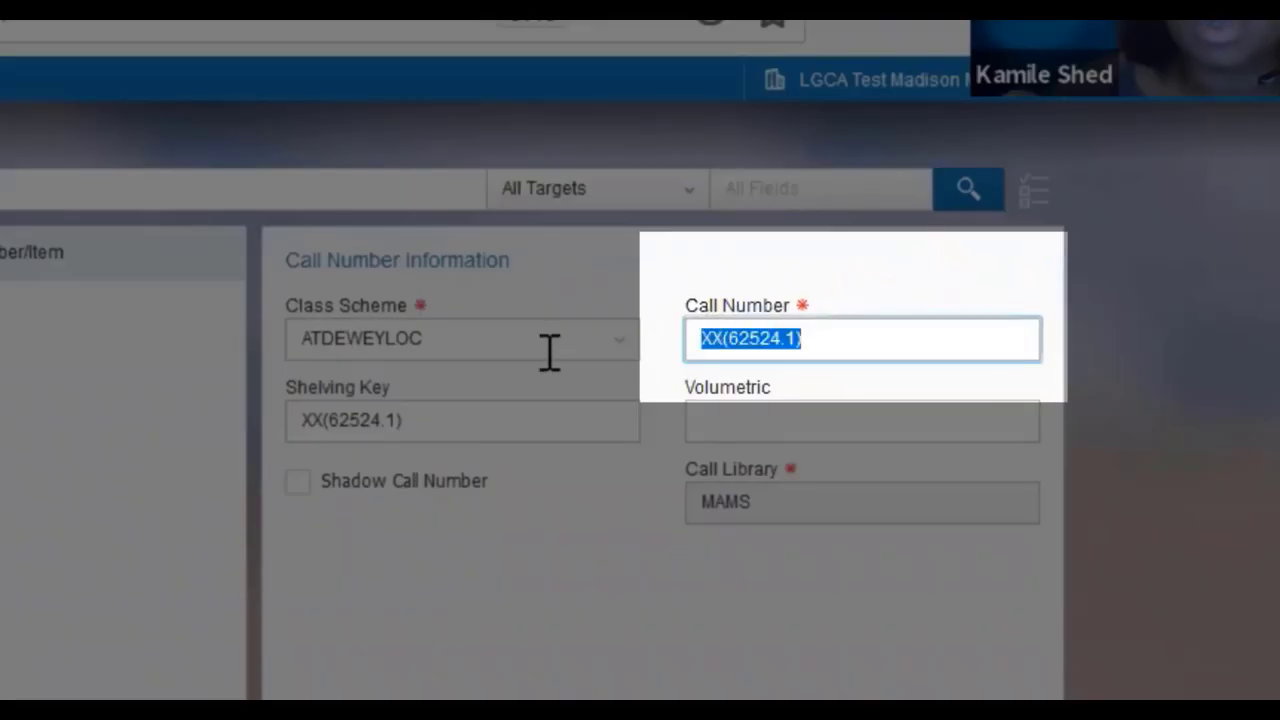
text(CB)
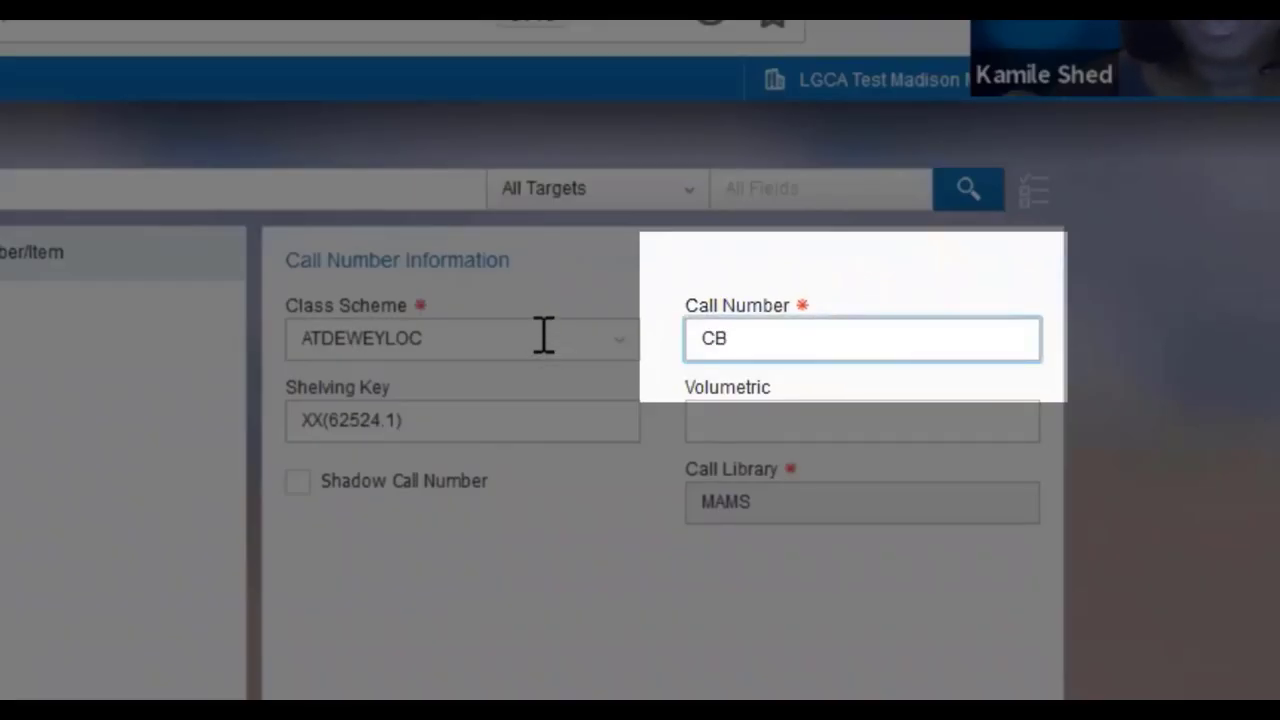
text( 3400)
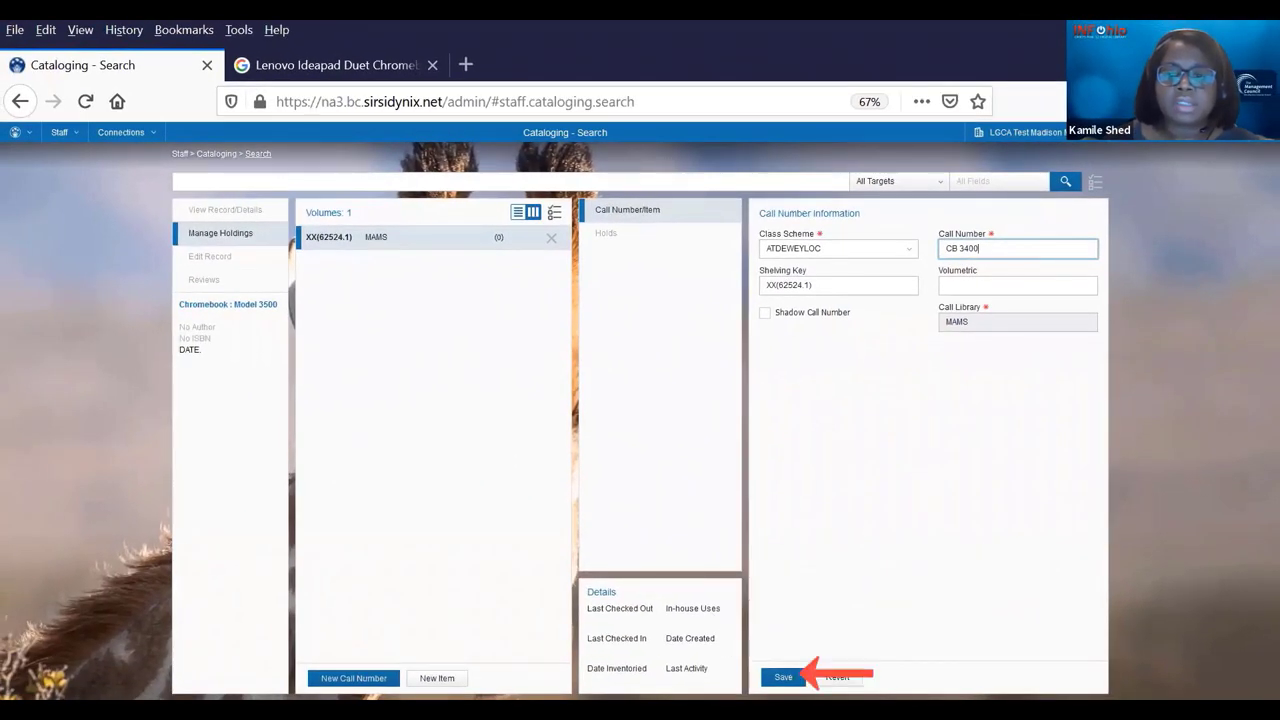
click(783, 677)
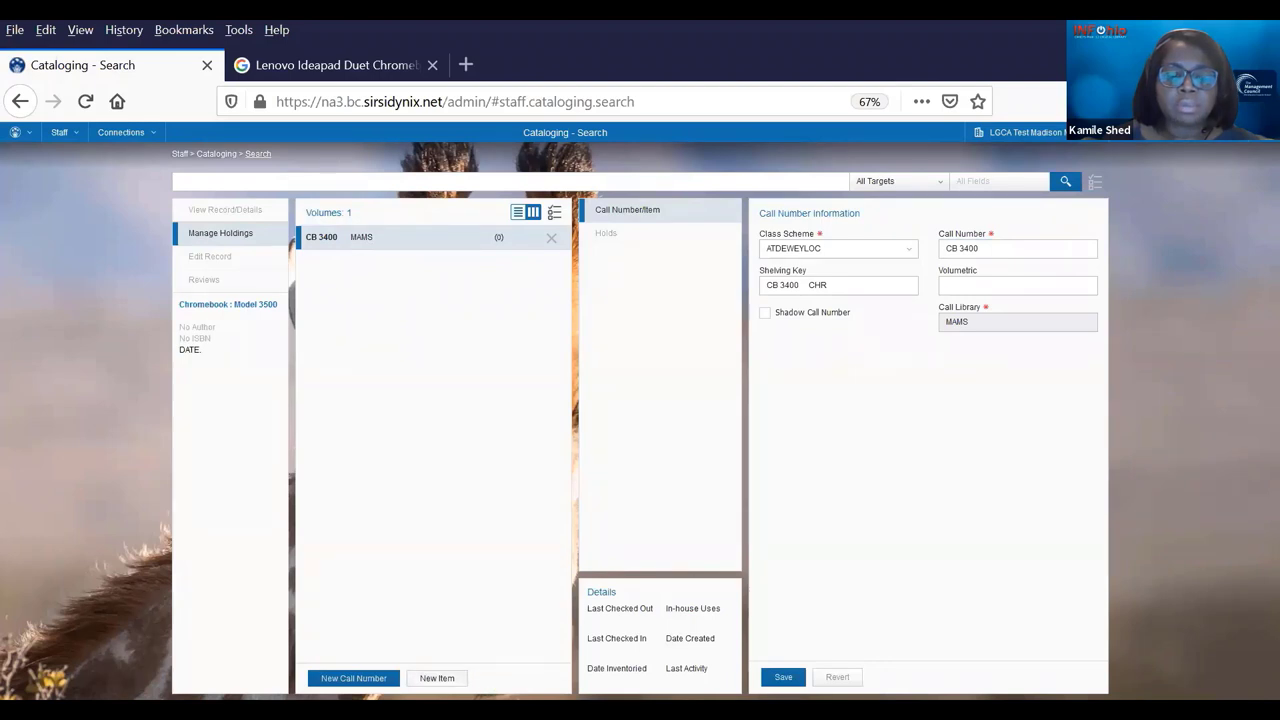
- Add a new item with barcode AUTO, item type ONE2ONE and home location AVAILABLE
click(437, 678)
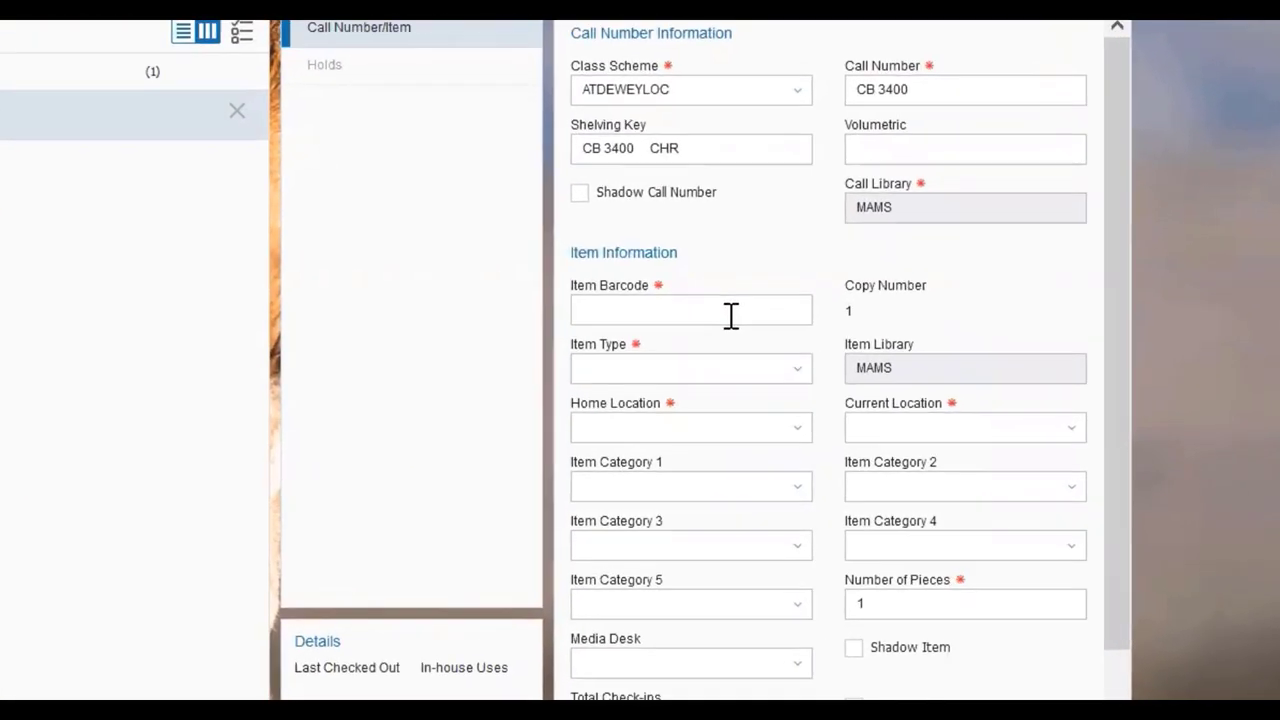
click(731, 314)
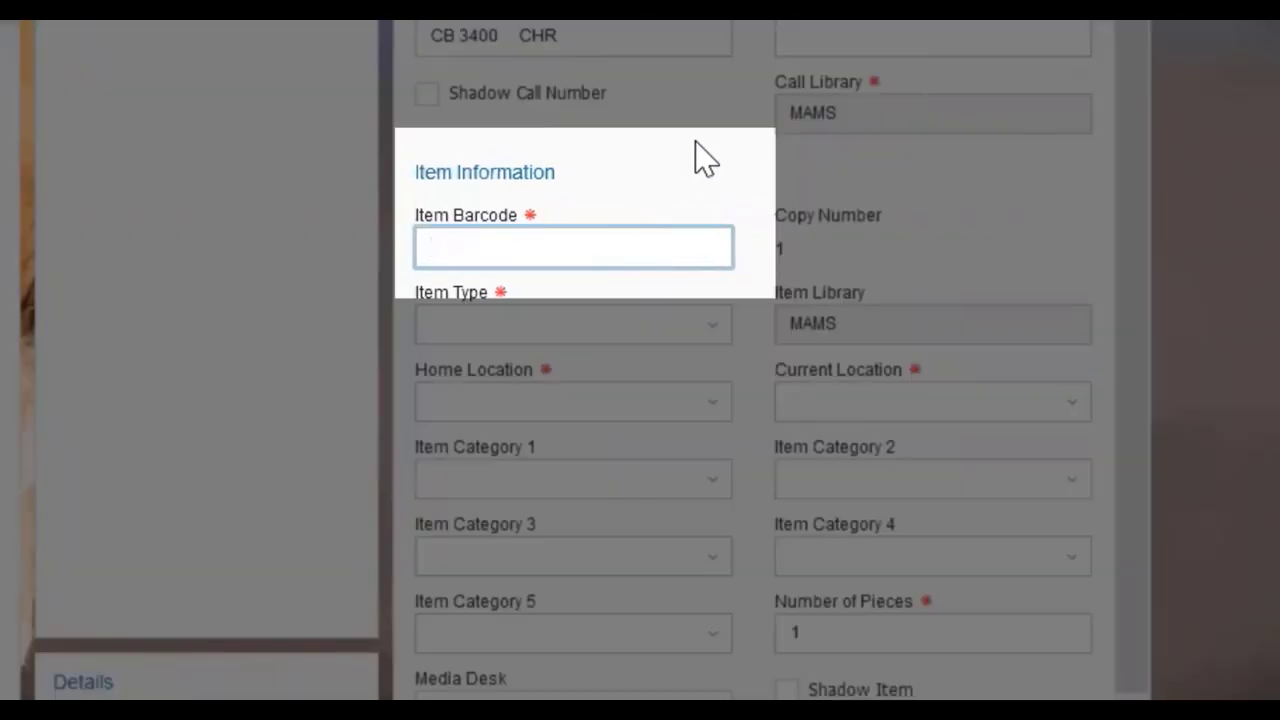
text(AUTO)
click(712, 338)
drag(706, 460, 731, 614)
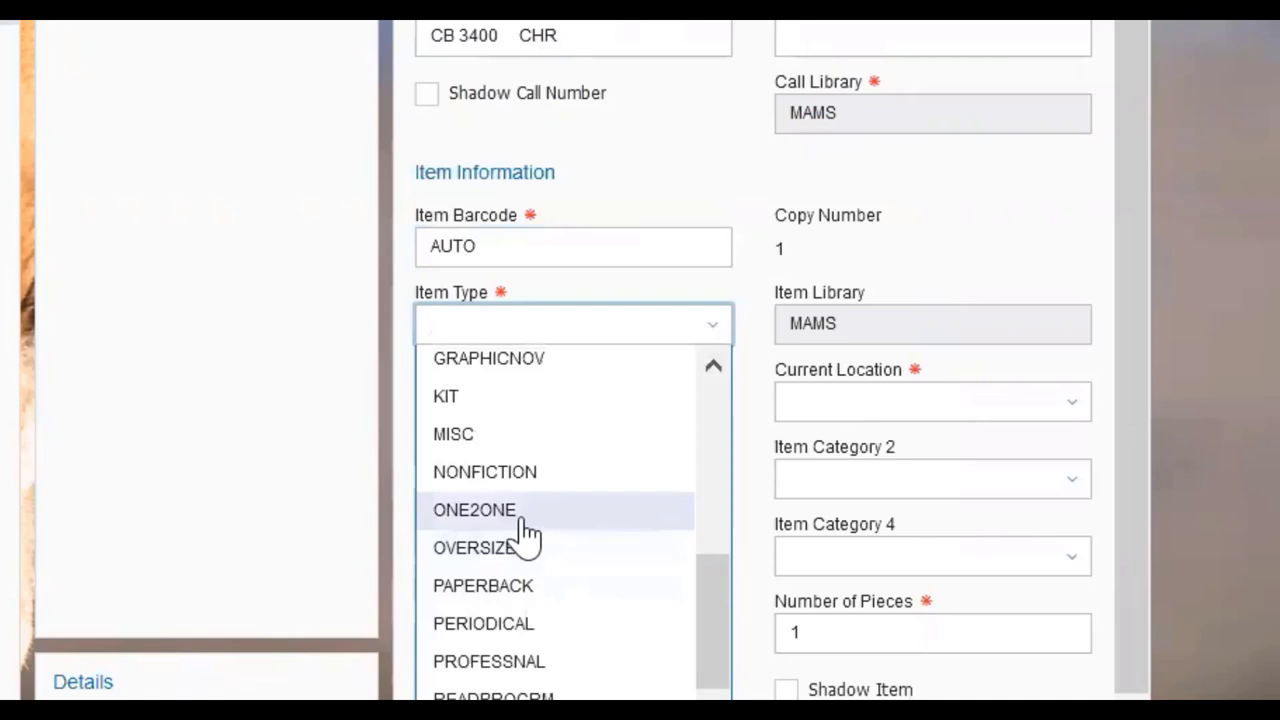
click(521, 512)
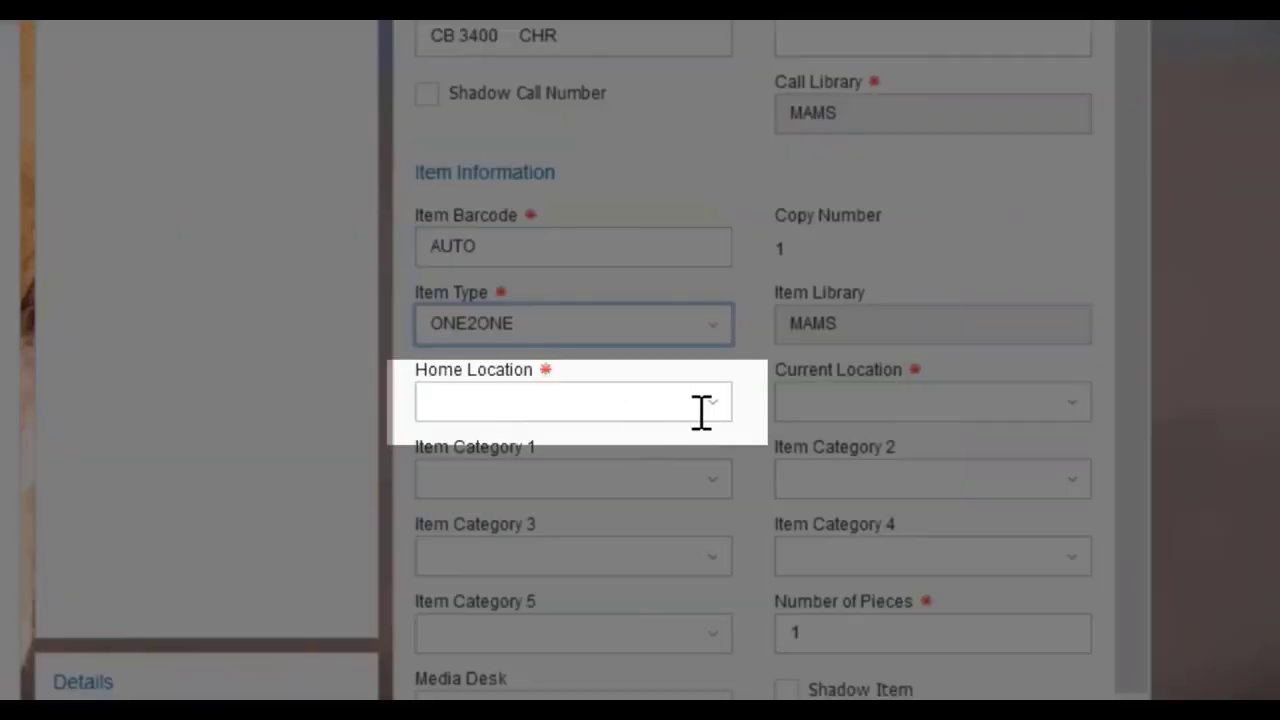
click(714, 408)
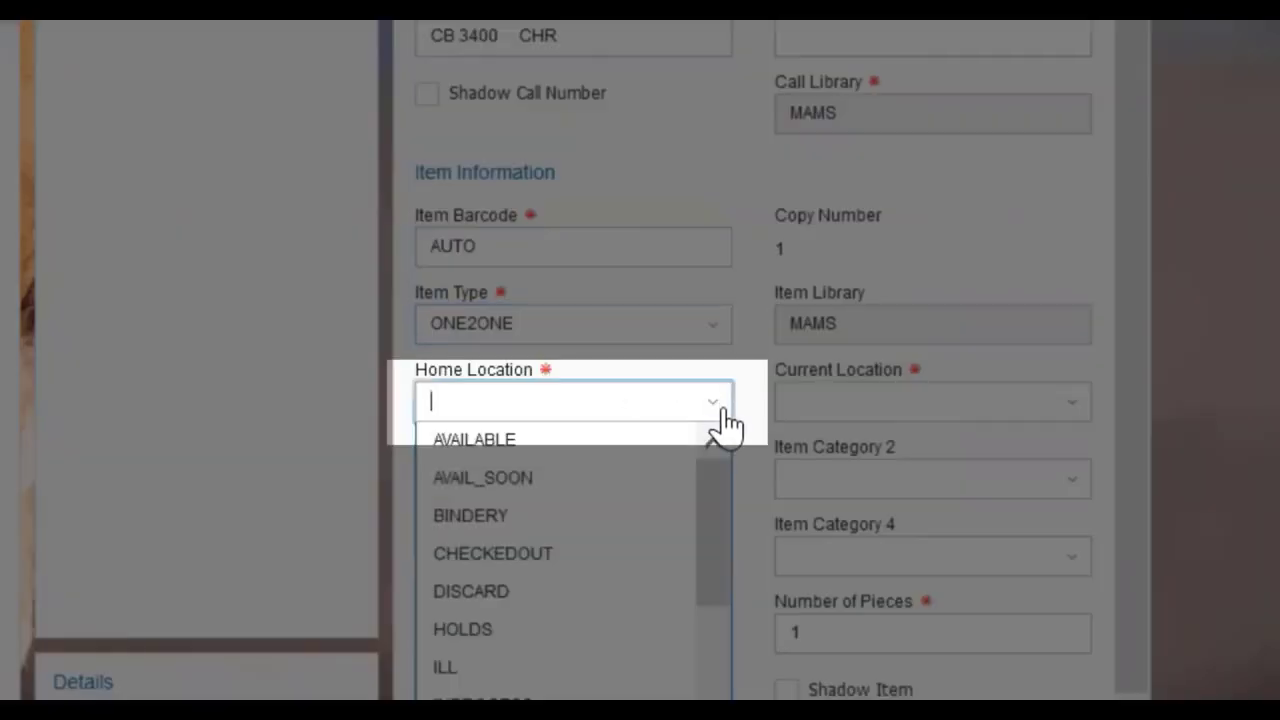
click(608, 448)
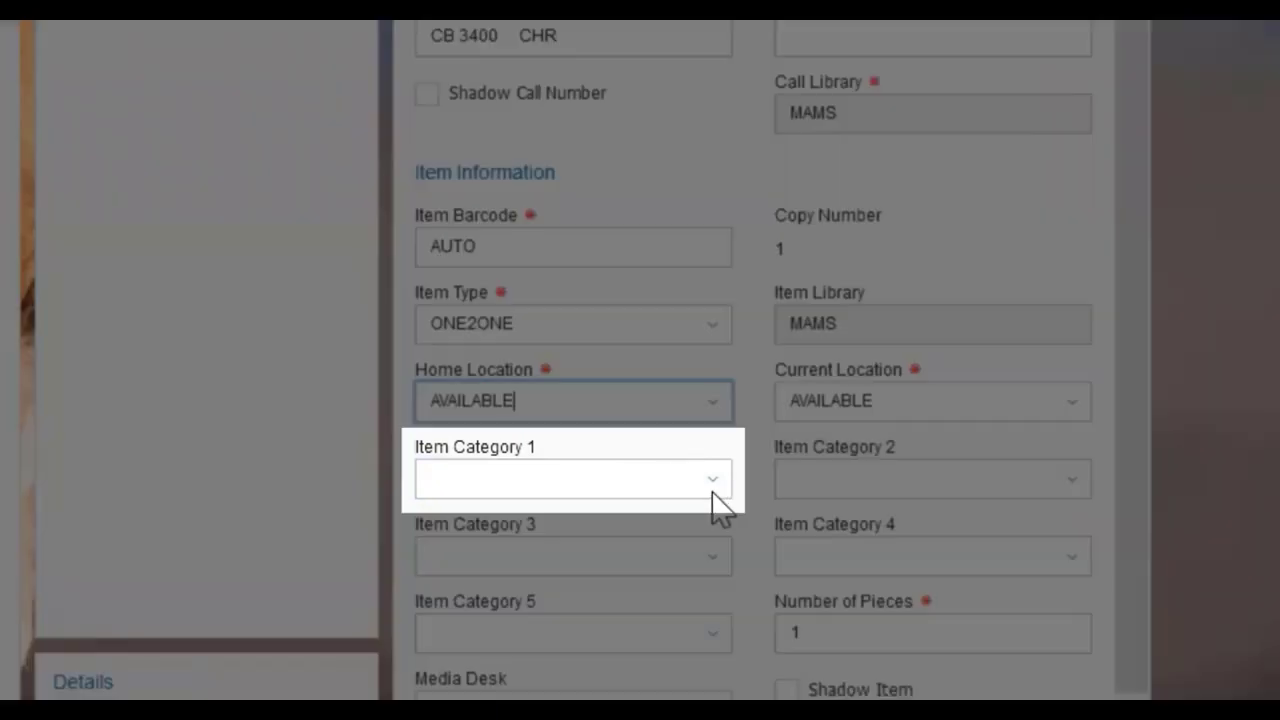
- Set Item Category 1 to EQUIPMENT and the price to 399.00, then create the item
click(714, 484)
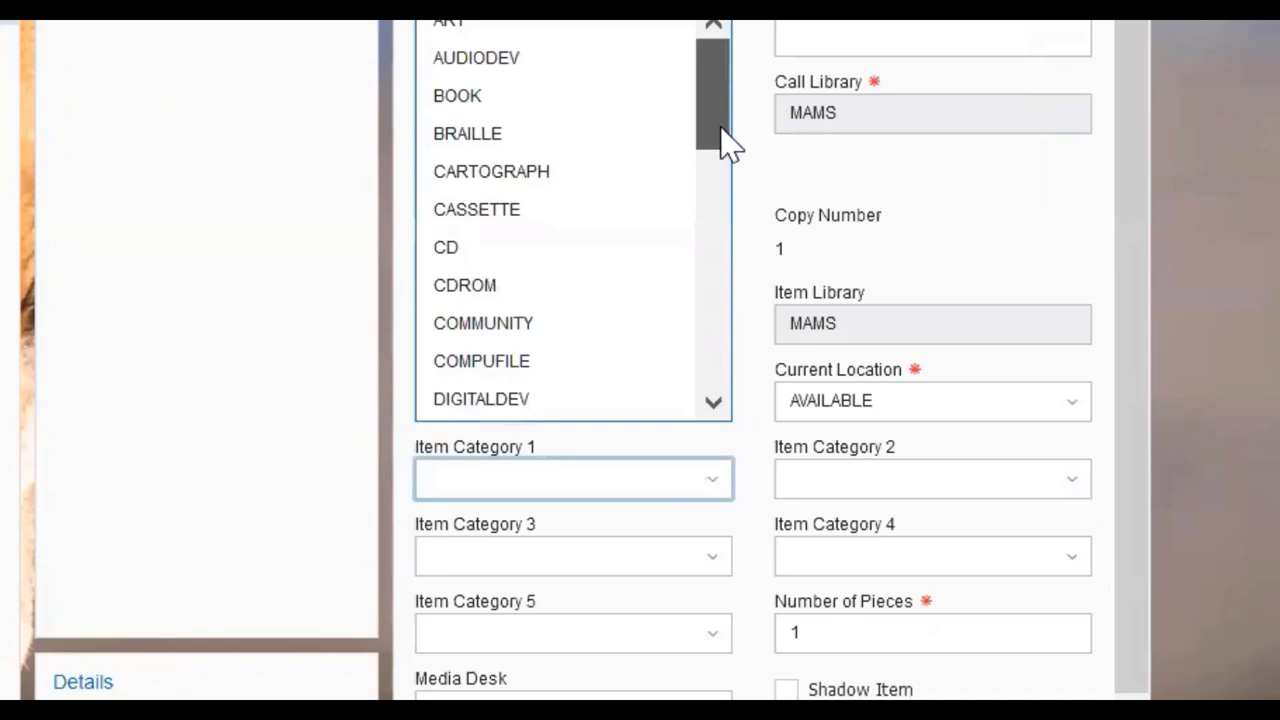
mouse_move(722, 140)
mouse_down()
mouse_move(752, 289)
mouse_move(738, 107)
mouse_move(740, 131)
mouse_up()
scroll(729, 194, down, 1)
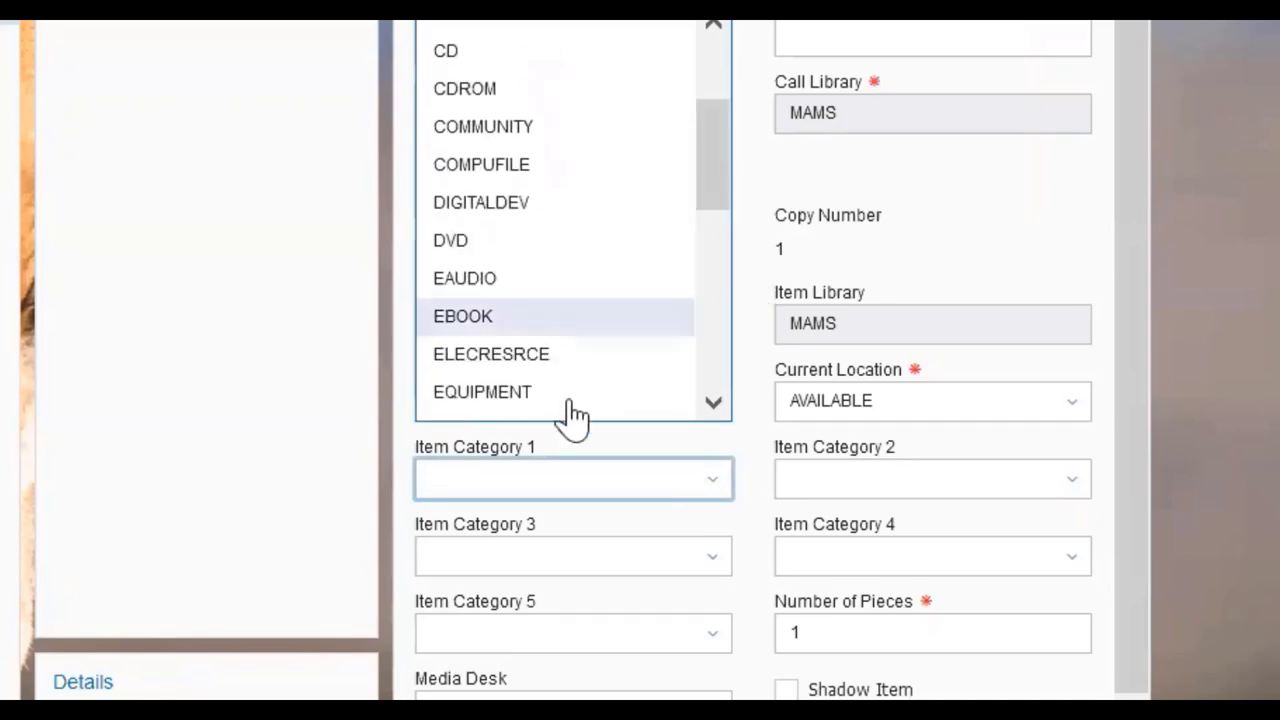
click(537, 400)
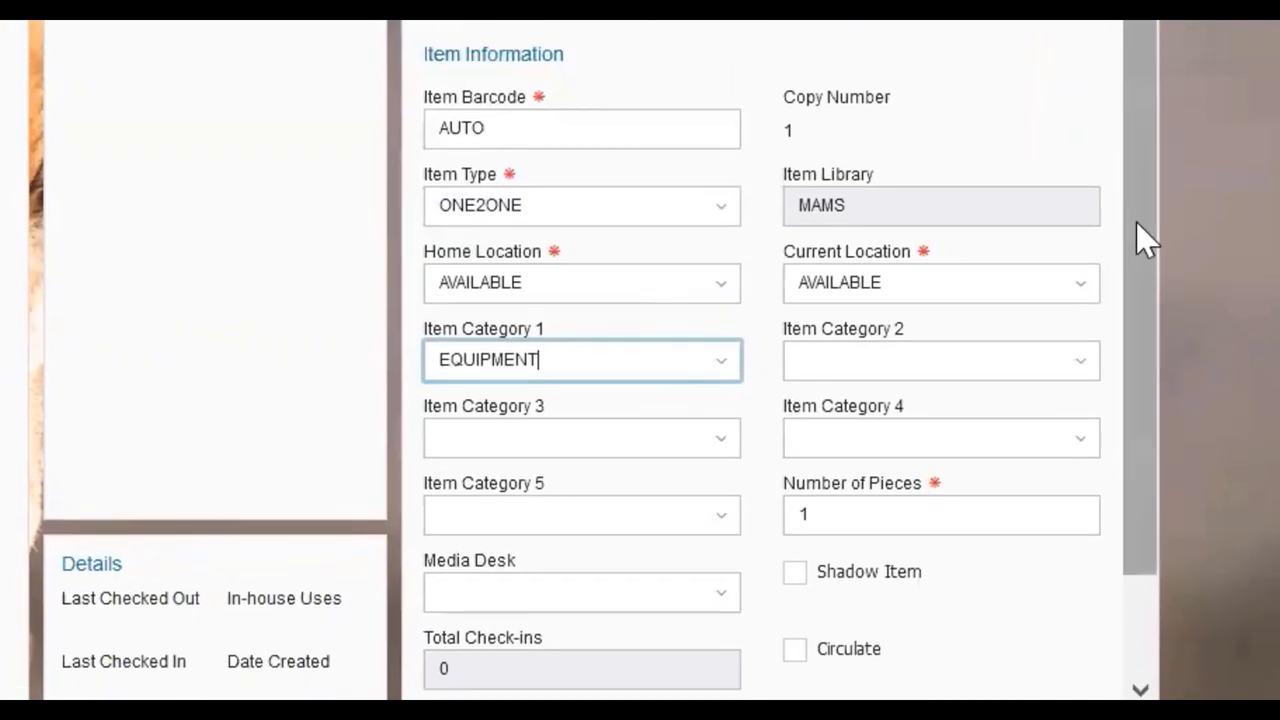
scroll(1137, 222, down, 2)
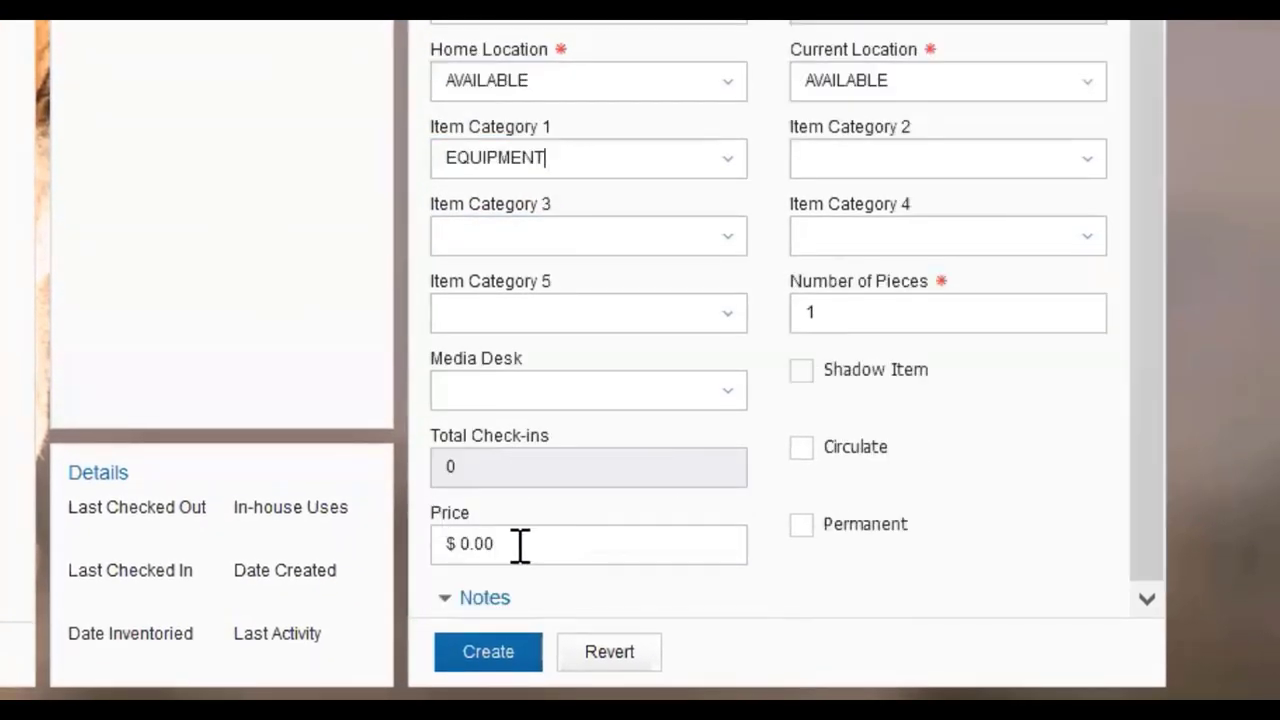
drag(520, 545, 451, 540)
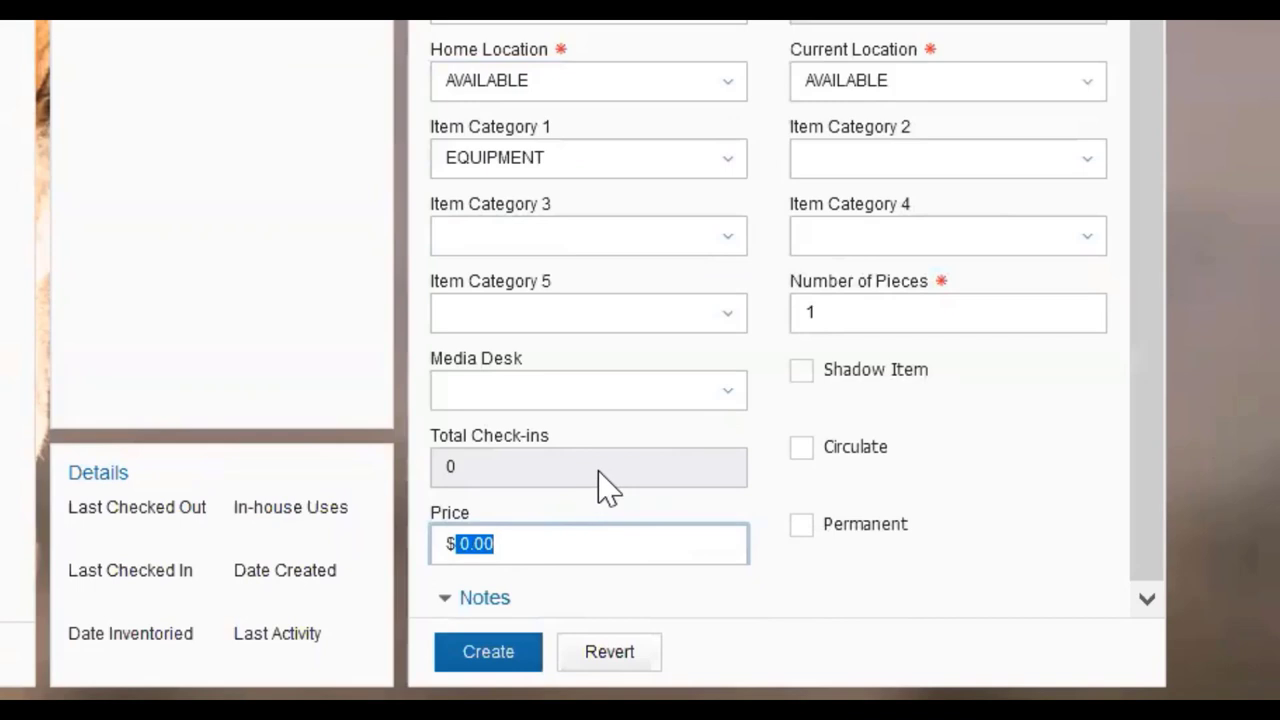
text(399)
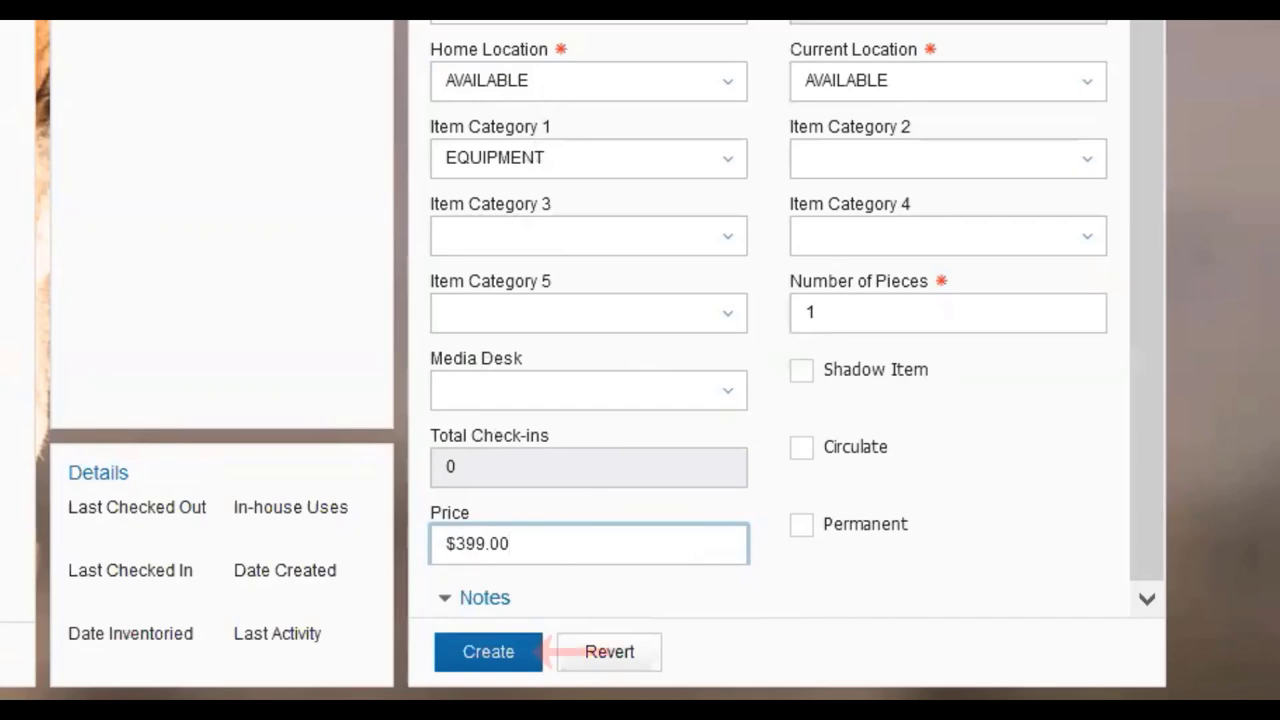
key(Return)
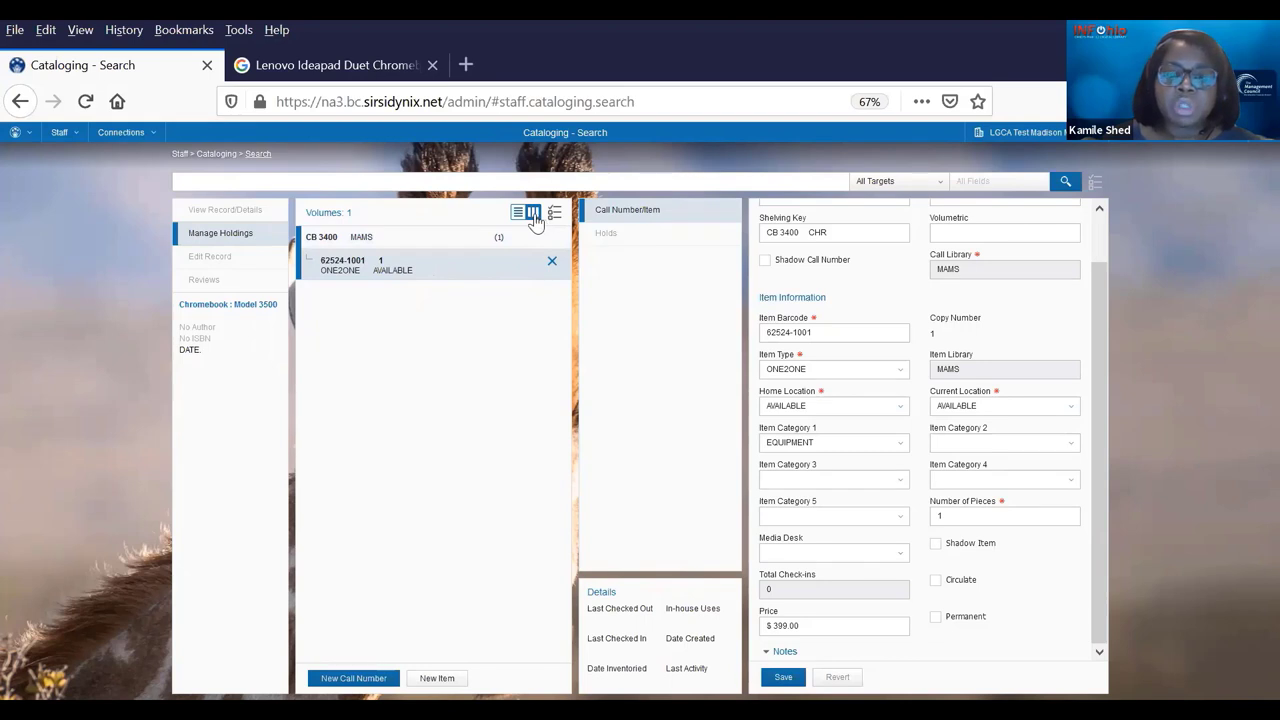
- In the holdings list view, batch-create 99 copies of item 62524-1001, barcoded from 62524-1002
click(536, 219)
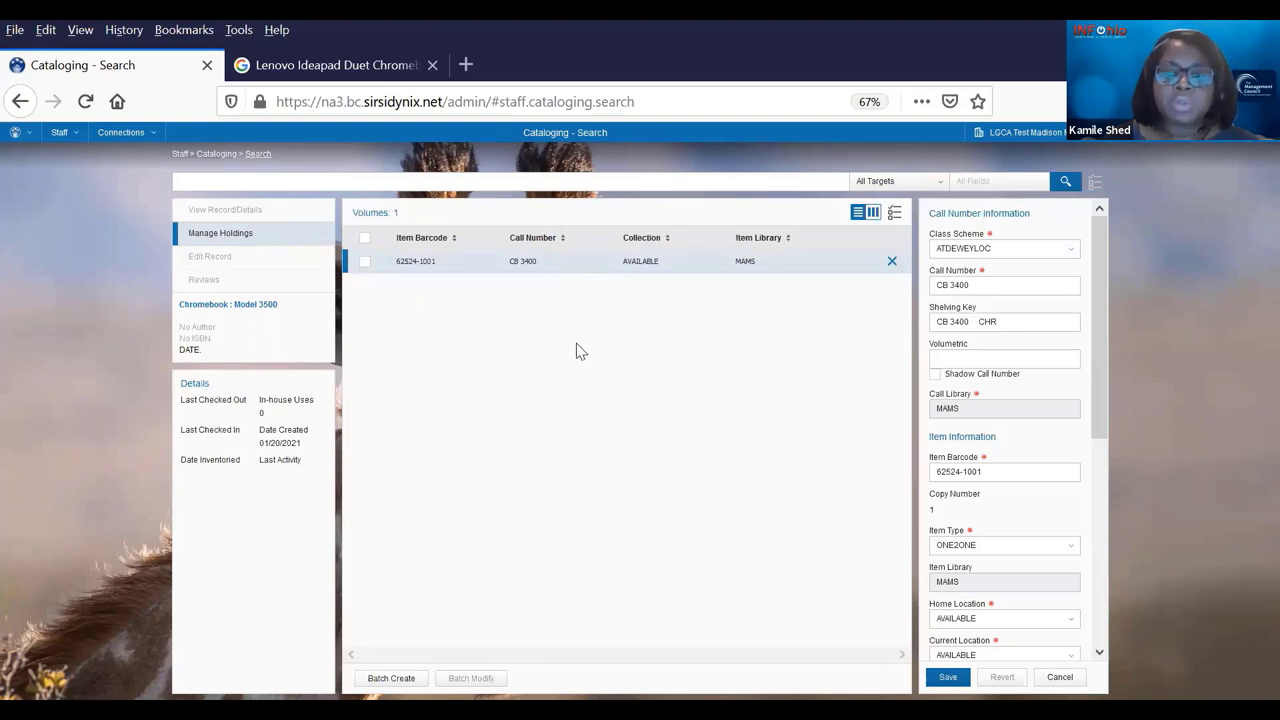
click(366, 264)
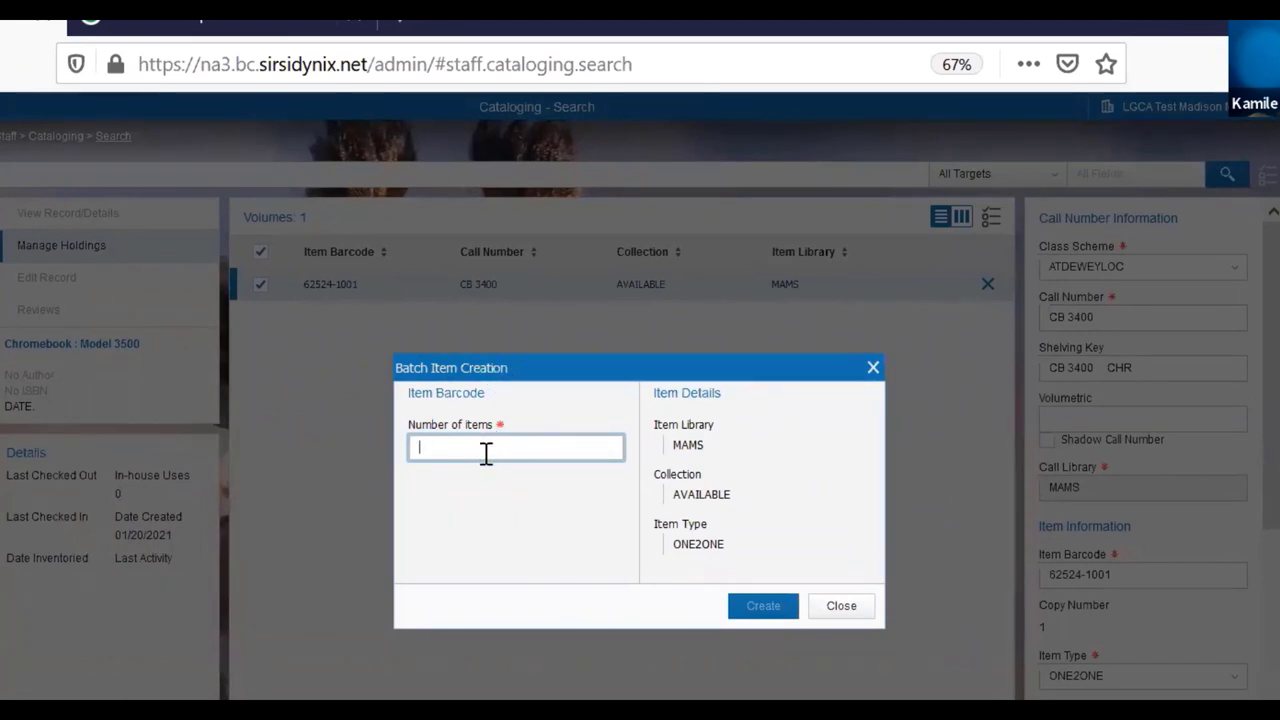
text(99)
click(752, 606)
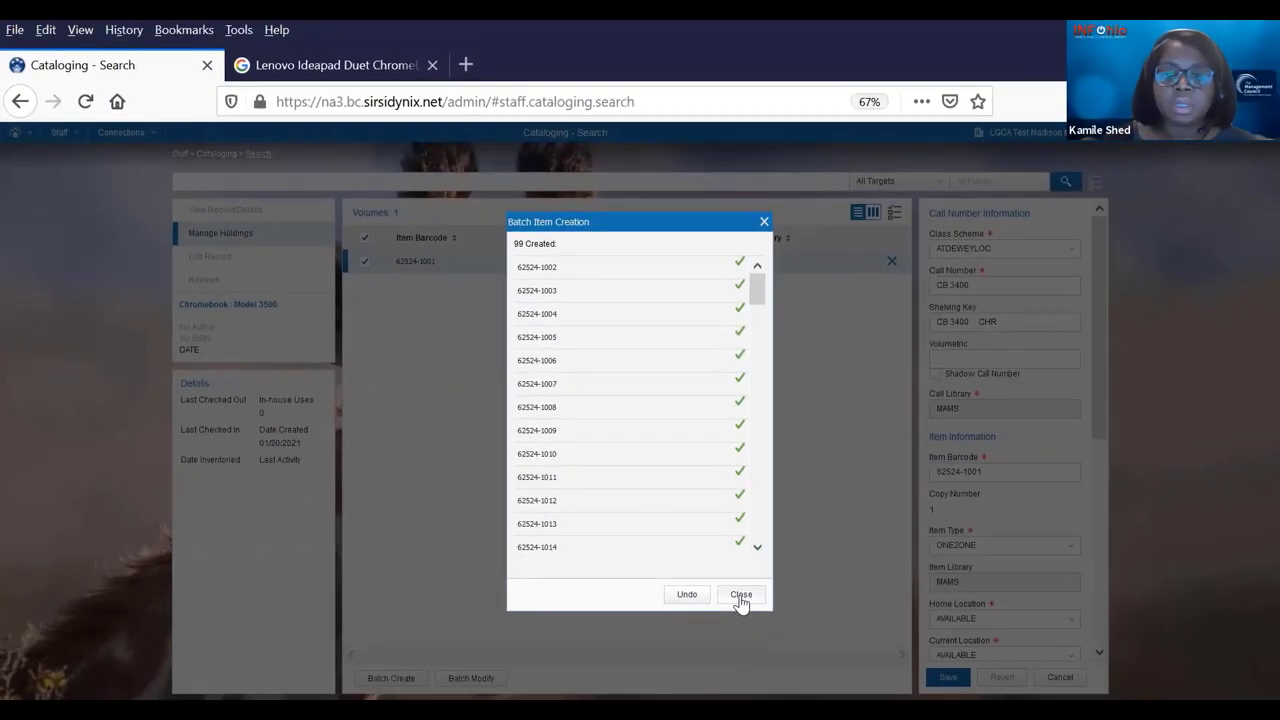
- Dismiss the batch results and review CB 3400's 100 items at MAMS, all ONE2ONE and AVAILABLE
click(741, 597)
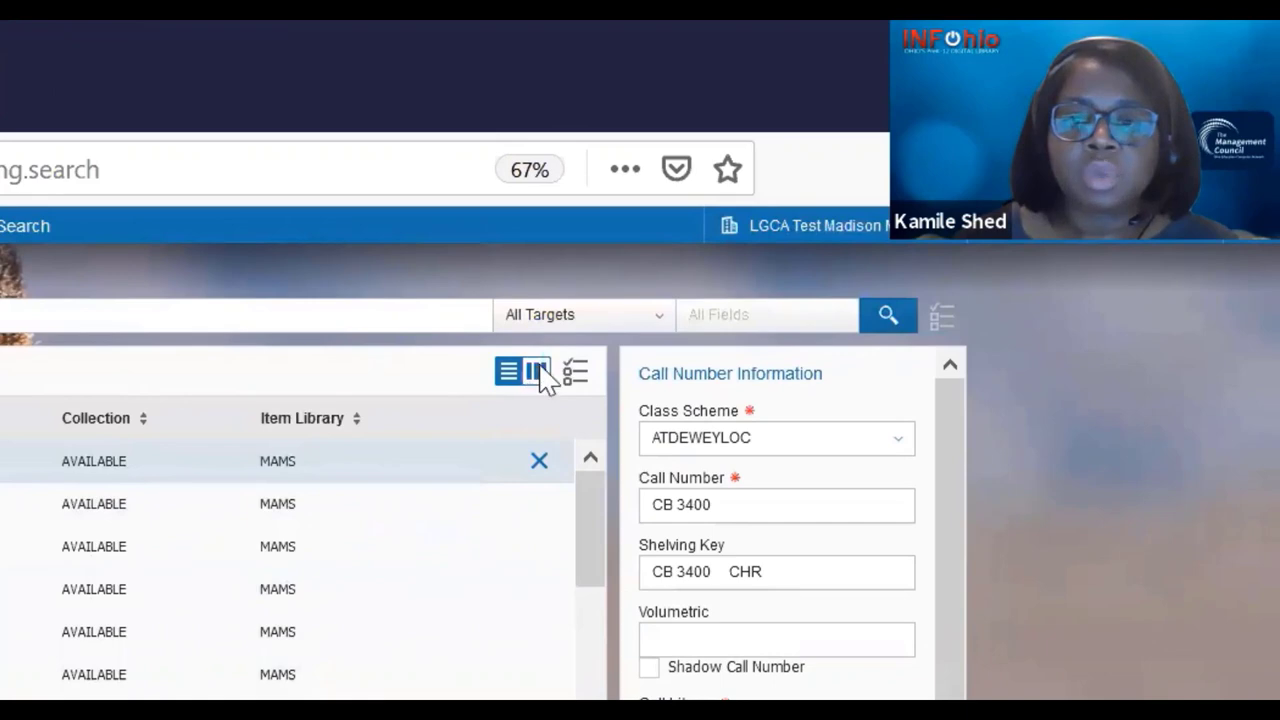
click(538, 374)
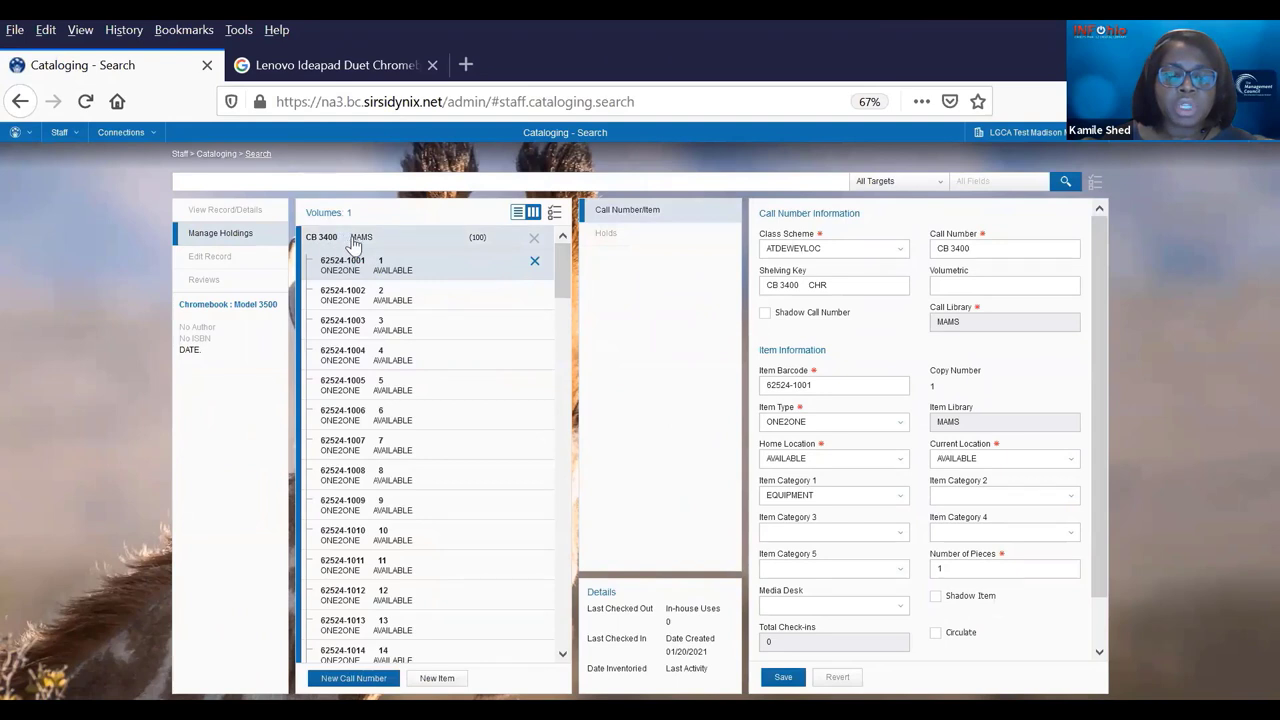
drag(563, 268, 560, 645)
drag(562, 600, 561, 245)
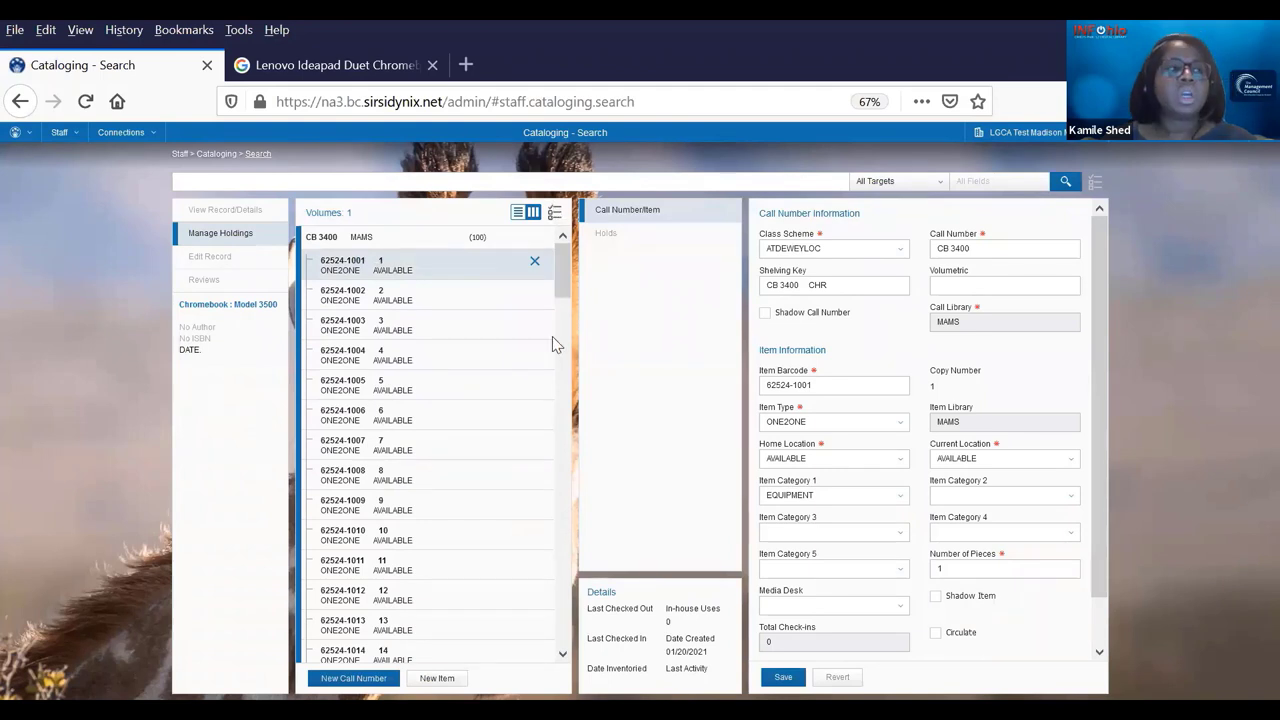